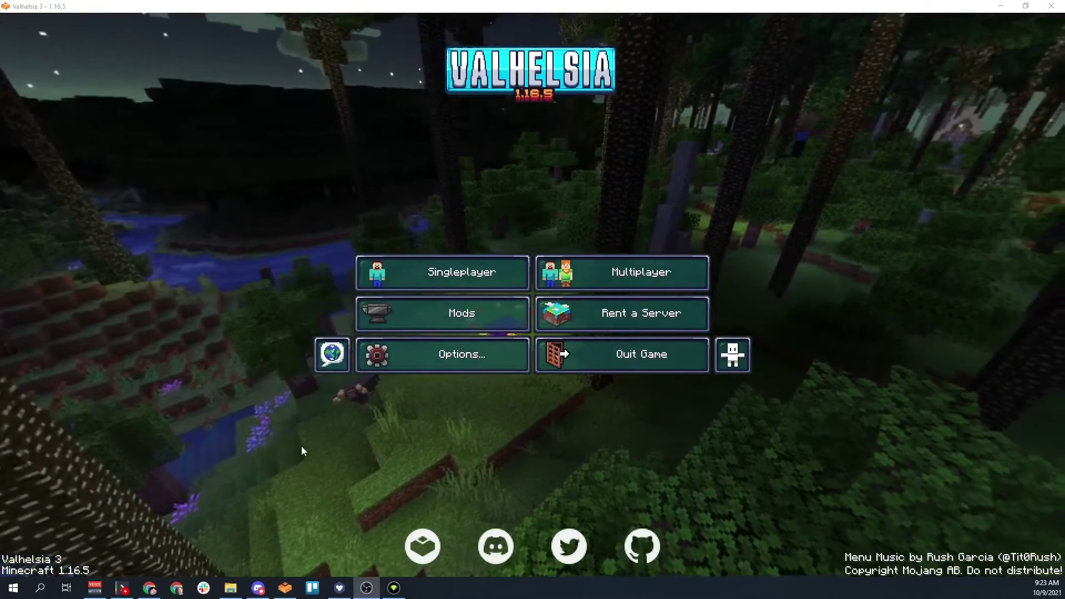
Bring Chrome to the front and go to curseforge.com
left_click(151, 589)
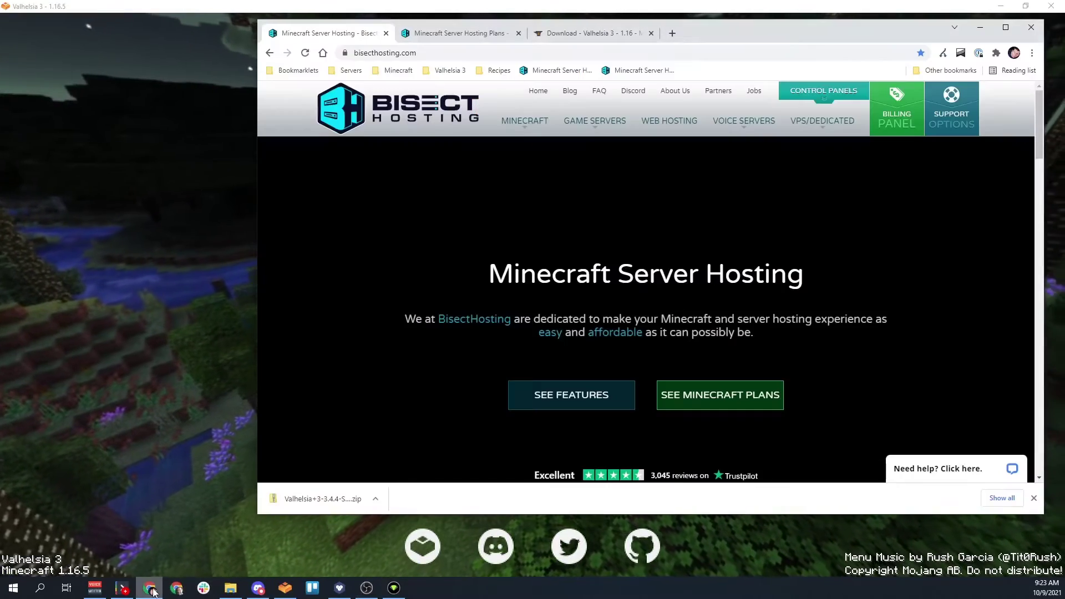
left_click(389, 52)
type("cur")
key("Return")
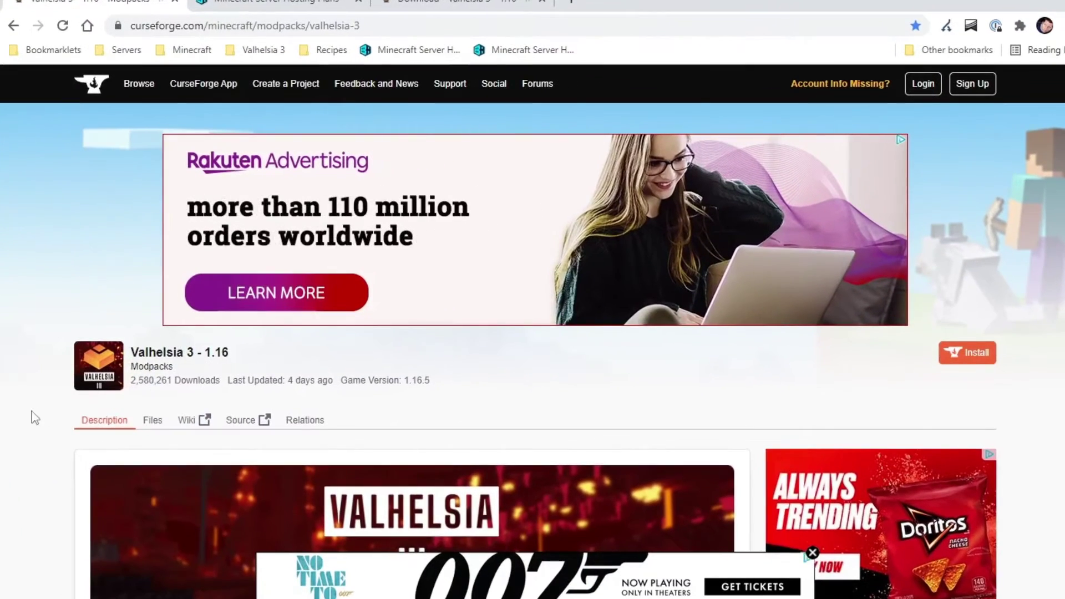
From the Valhelsia 3 Files page, start downloading the 3.4.4 server pack zip
scroll(46, 409, "down", 3)
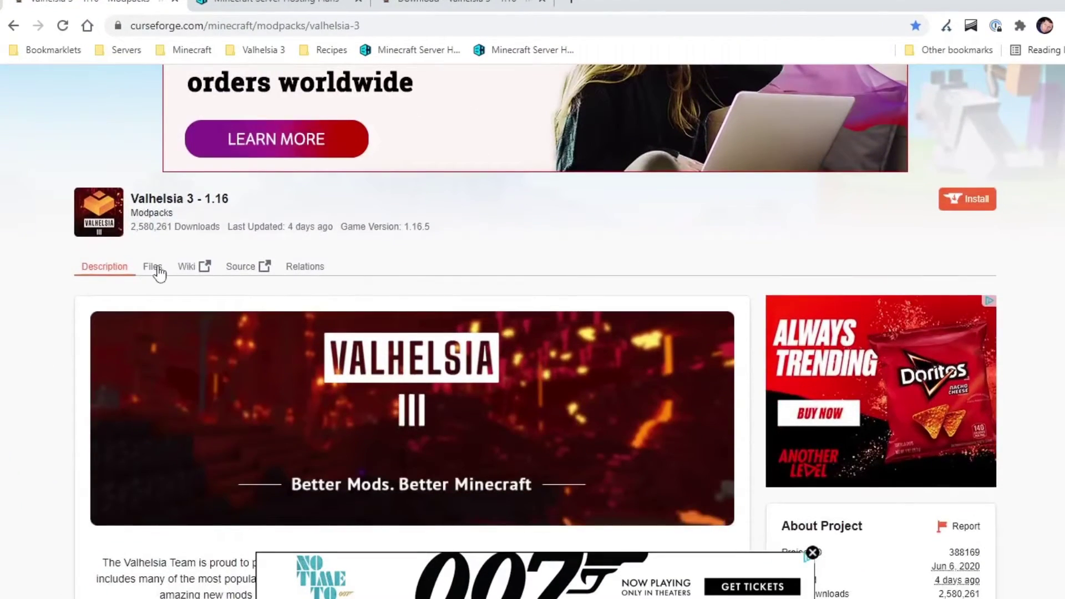
left_click(156, 270)
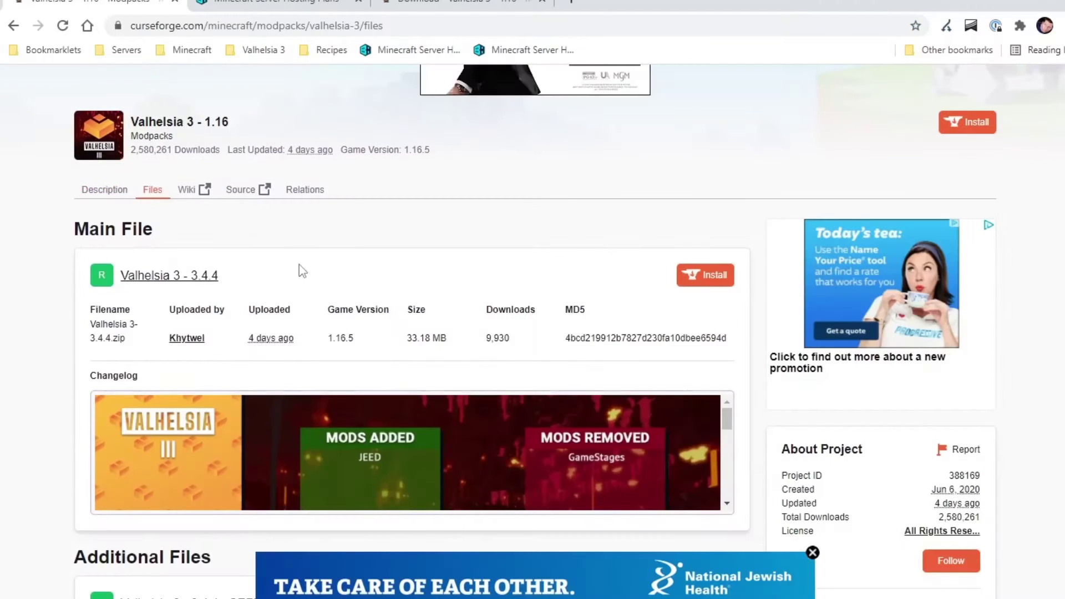
scroll(52, 348, "down", 3)
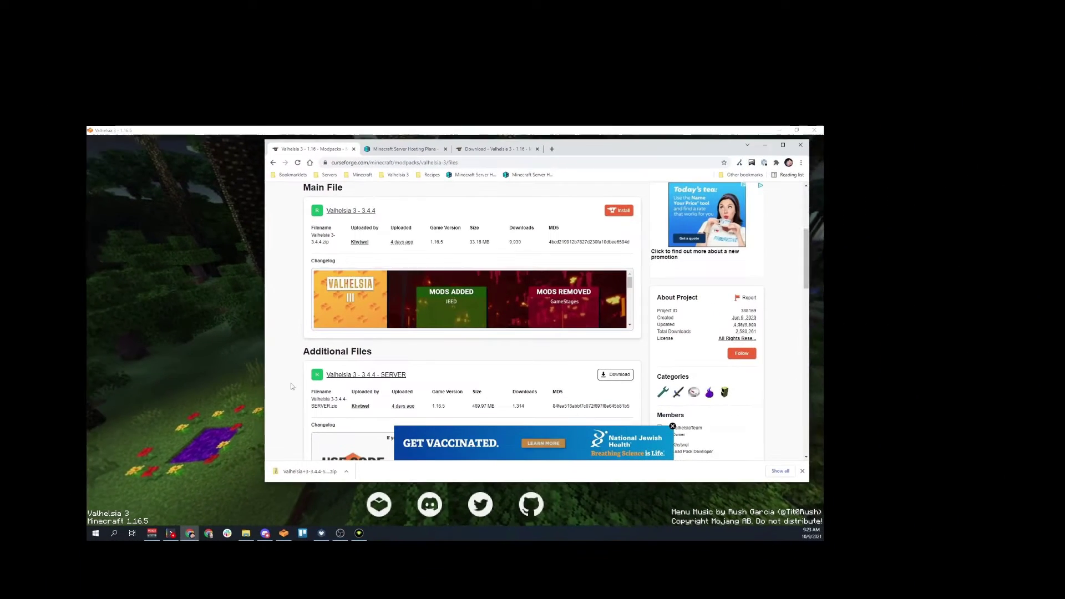
scroll(291, 387, "down", 1)
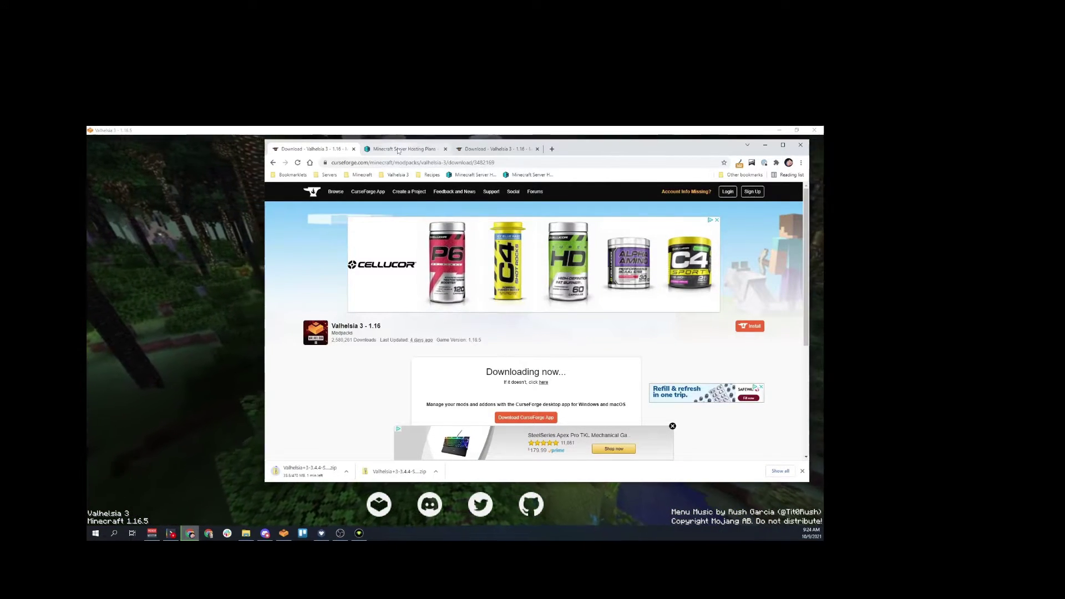
left_click(358, 163)
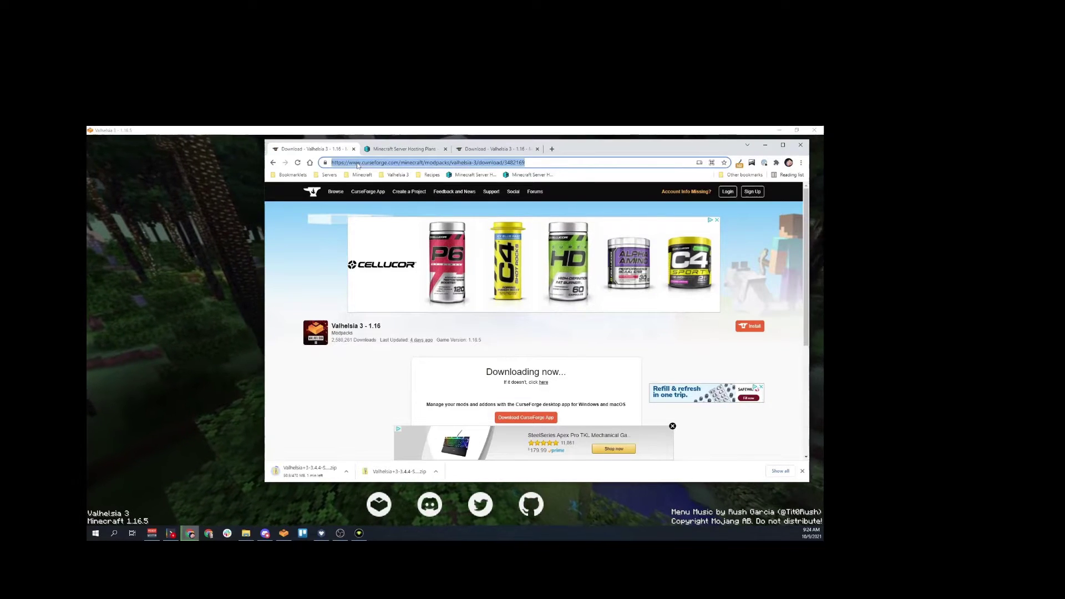
Log in to the Budget MC control panel from bisecthosting.com
left_click(404, 148)
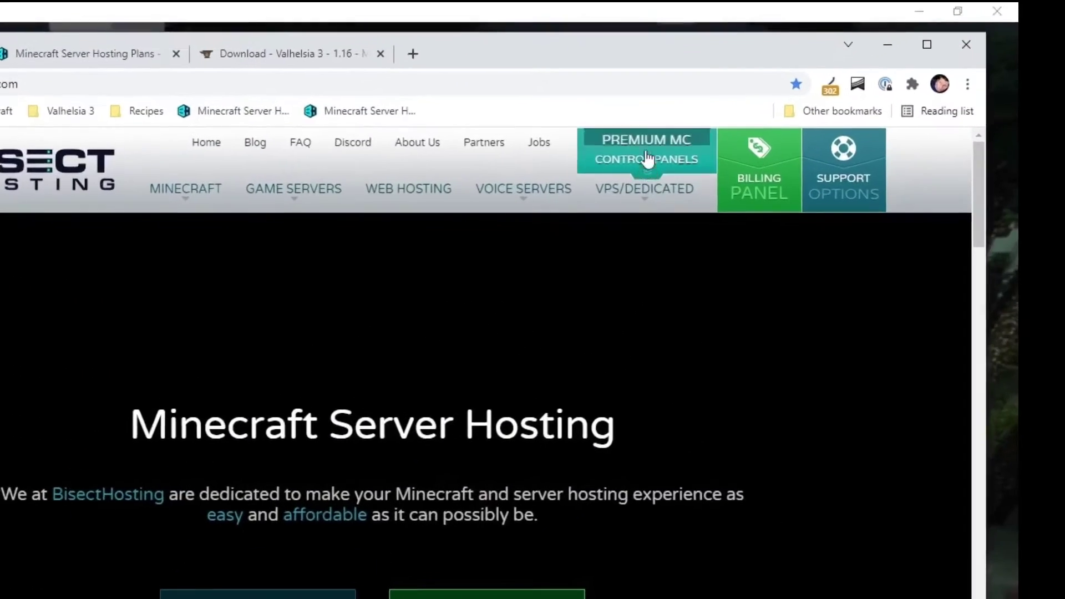
mouse_move(648, 159)
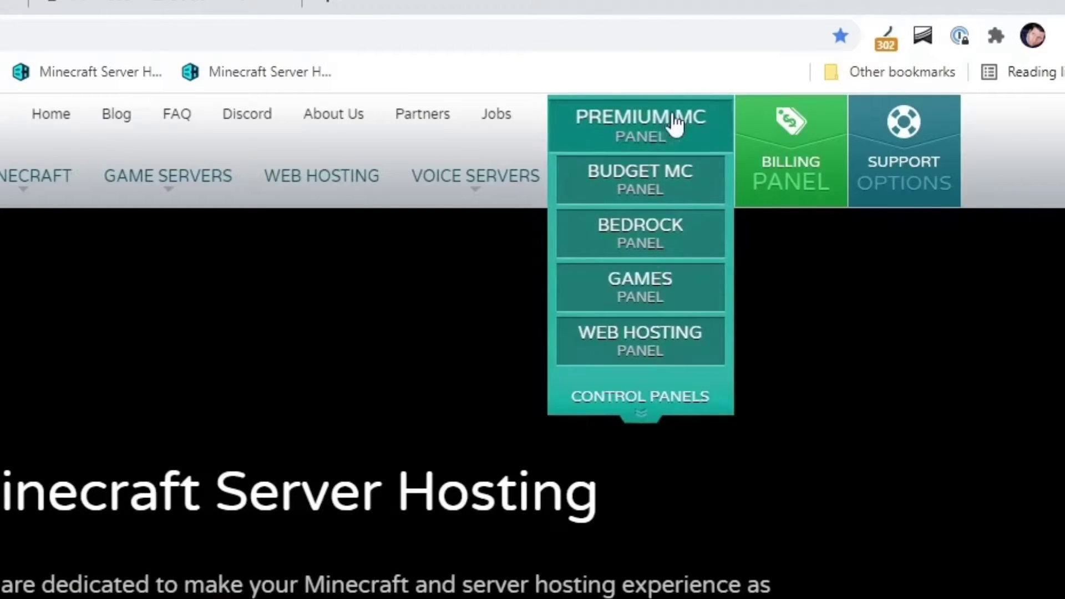
left_click(639, 203)
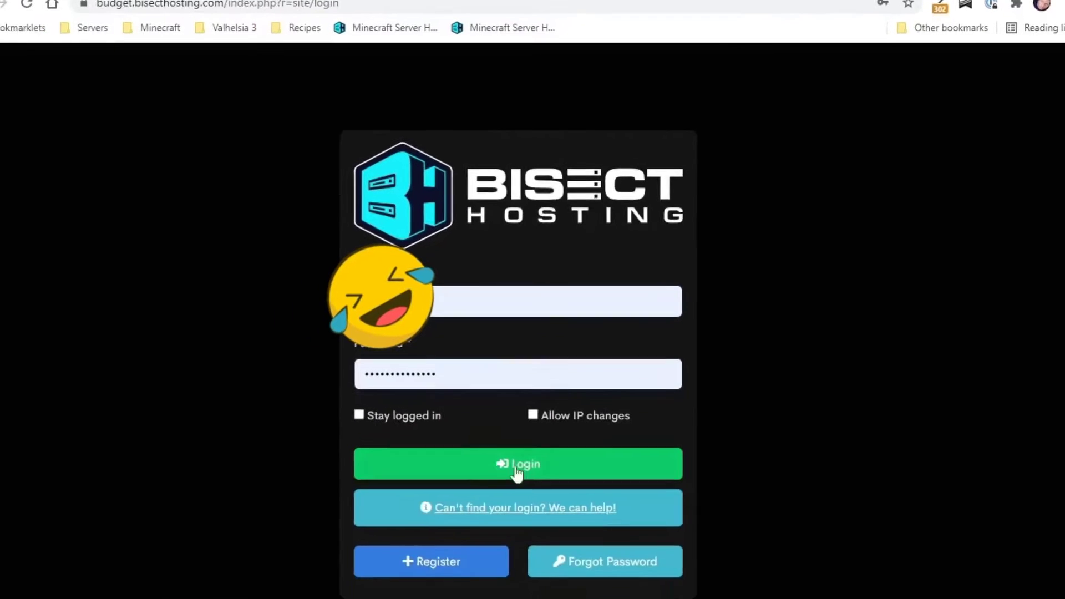
left_click(516, 473)
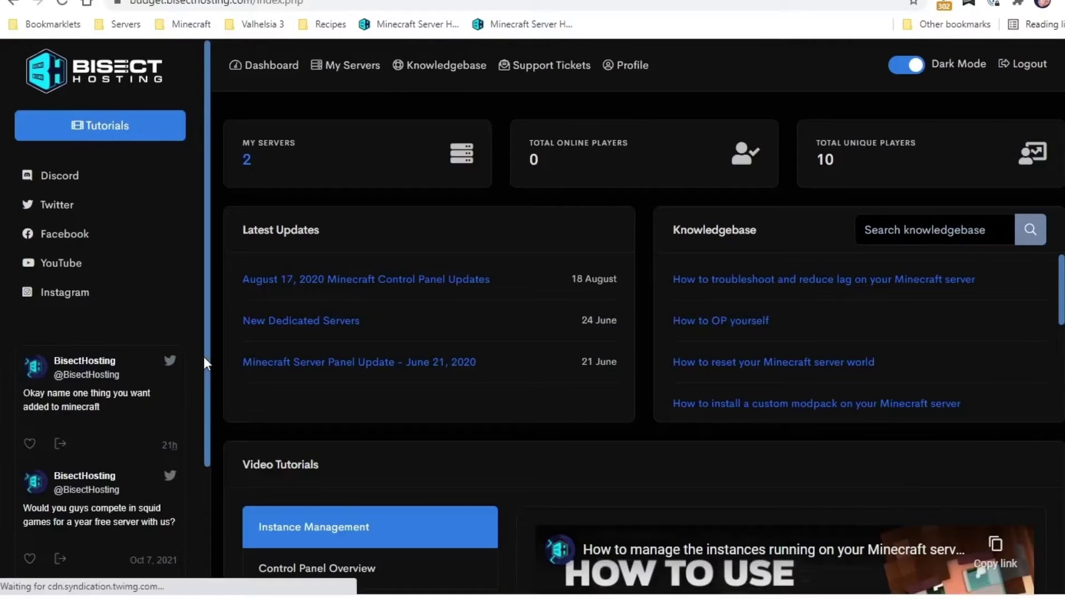
Open the Valhelsia 3 server from My Servers and go to its Backup Manager
left_click(305, 160)
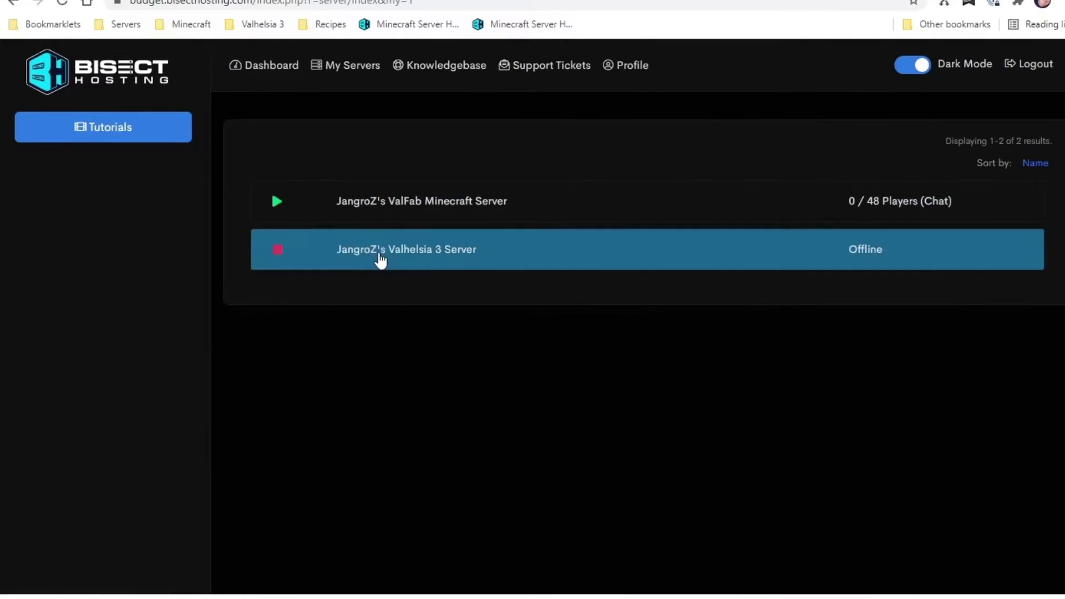
left_click(380, 258)
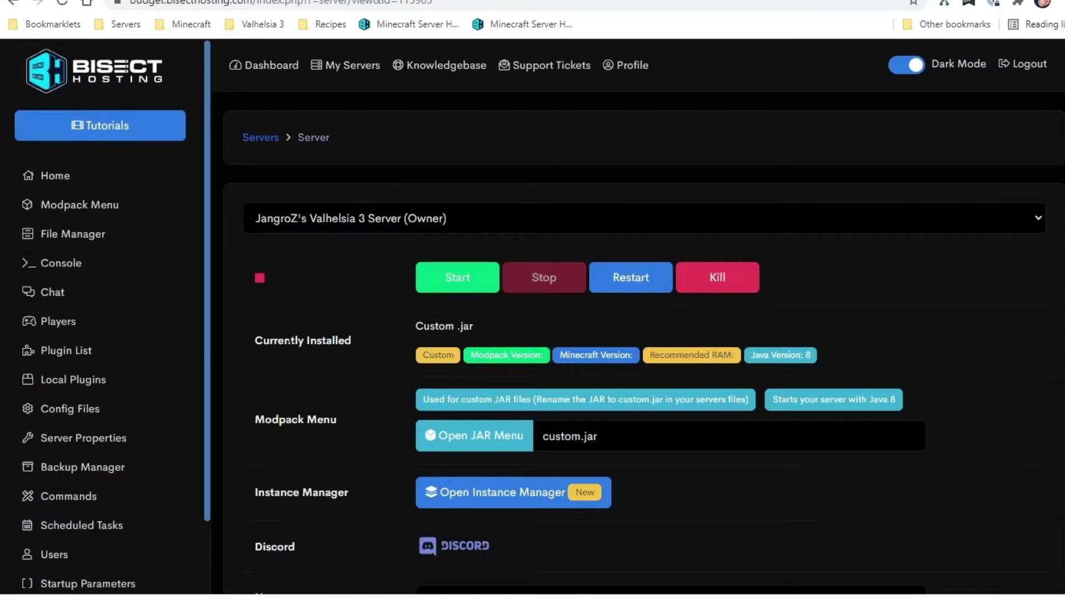
left_click(65, 469)
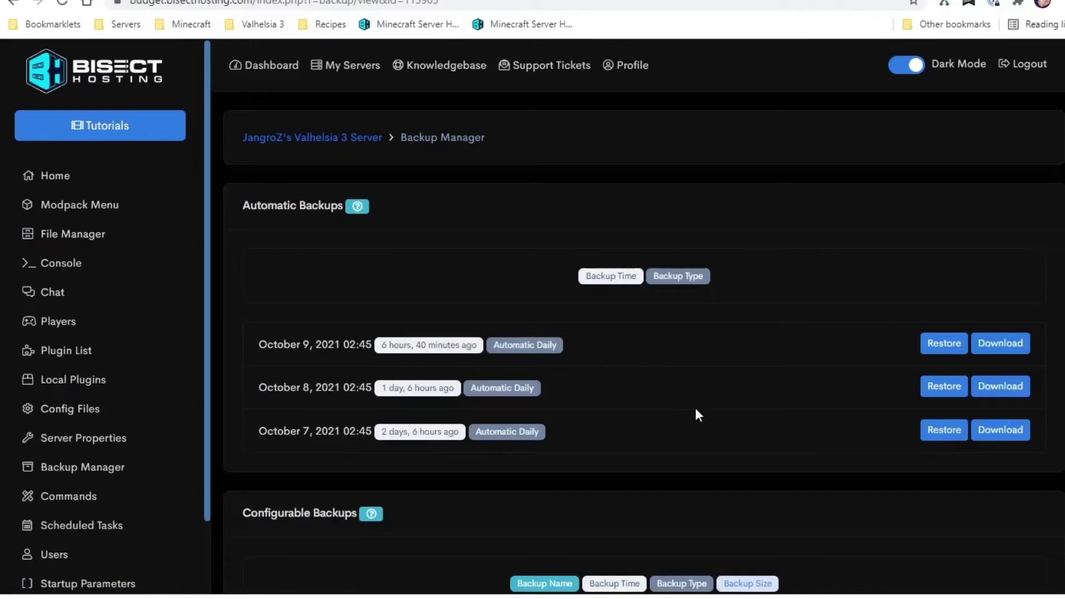
Back up all files into Backup Slot 2 under the name 'Pre 3.4.4 update'
scroll(695, 410, "down", 3)
scroll(661, 398, "down", 2)
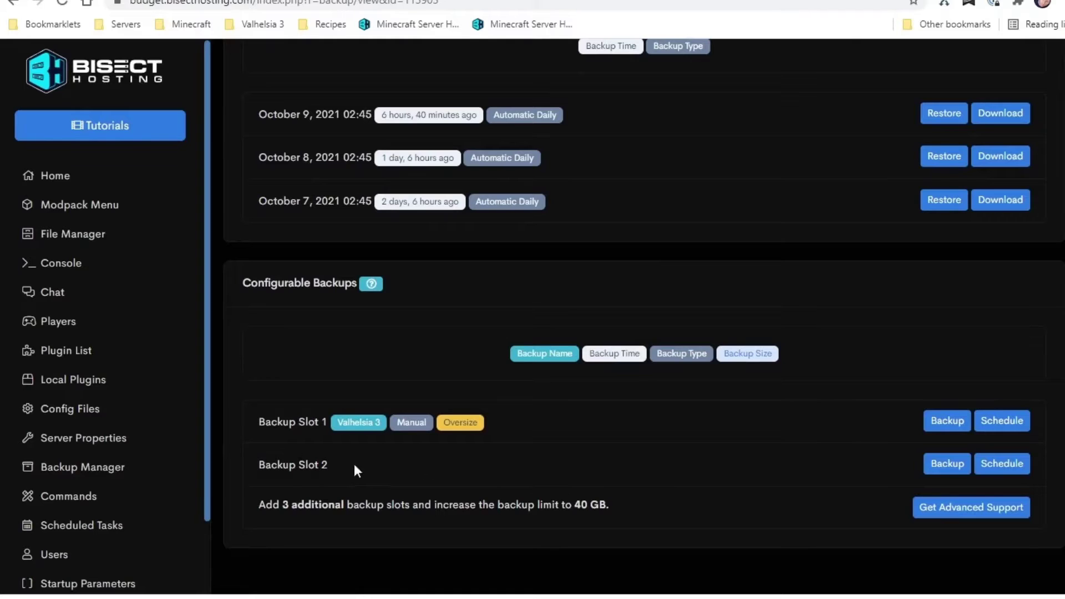
left_click(947, 463)
type("Pre ")
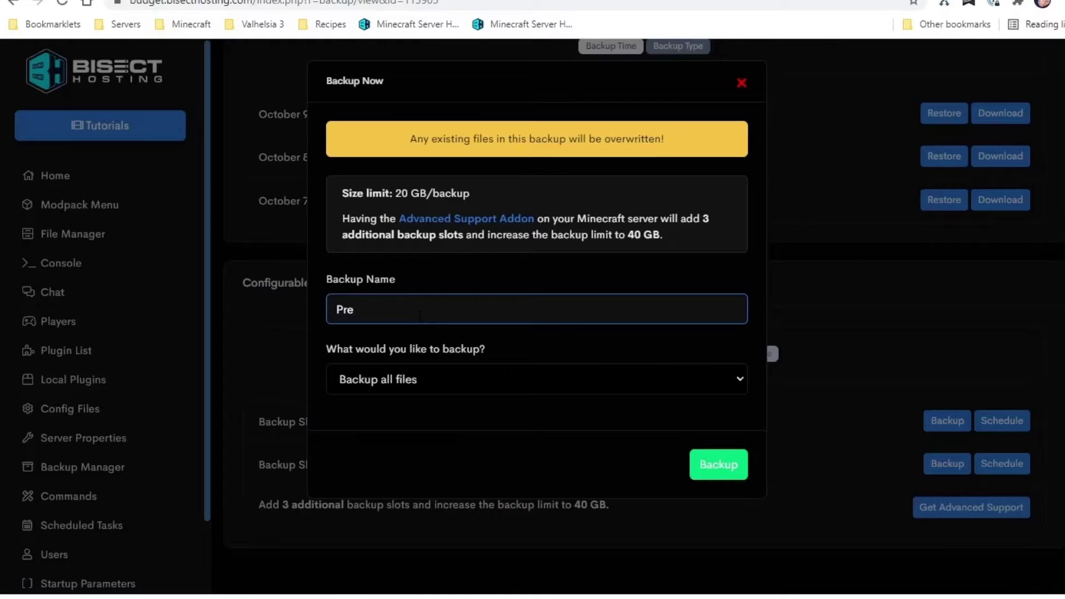
type("3.4.4 update")
left_click(716, 463)
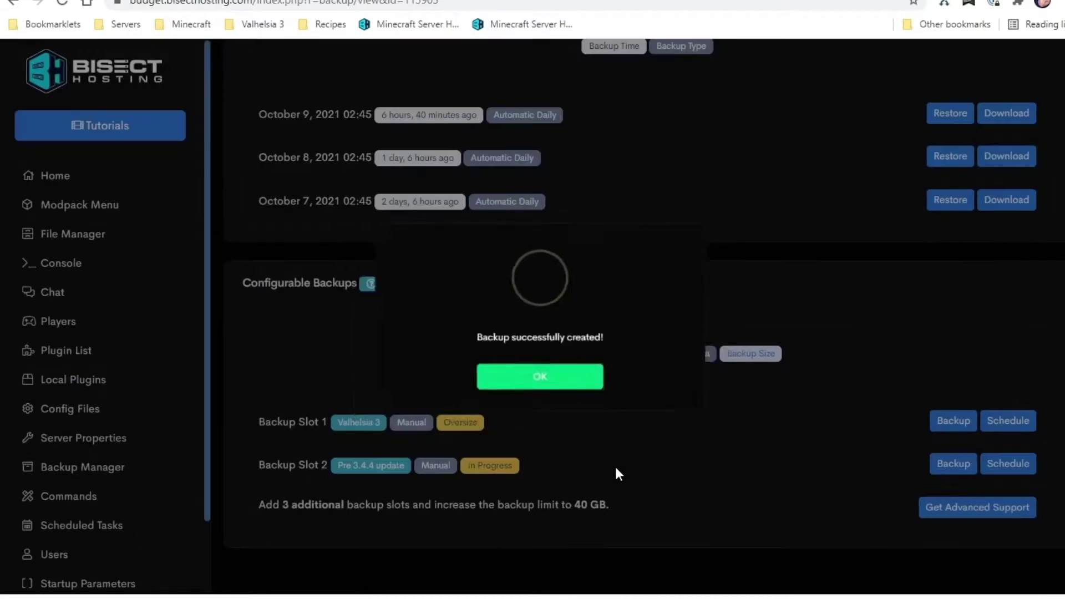
left_click(537, 390)
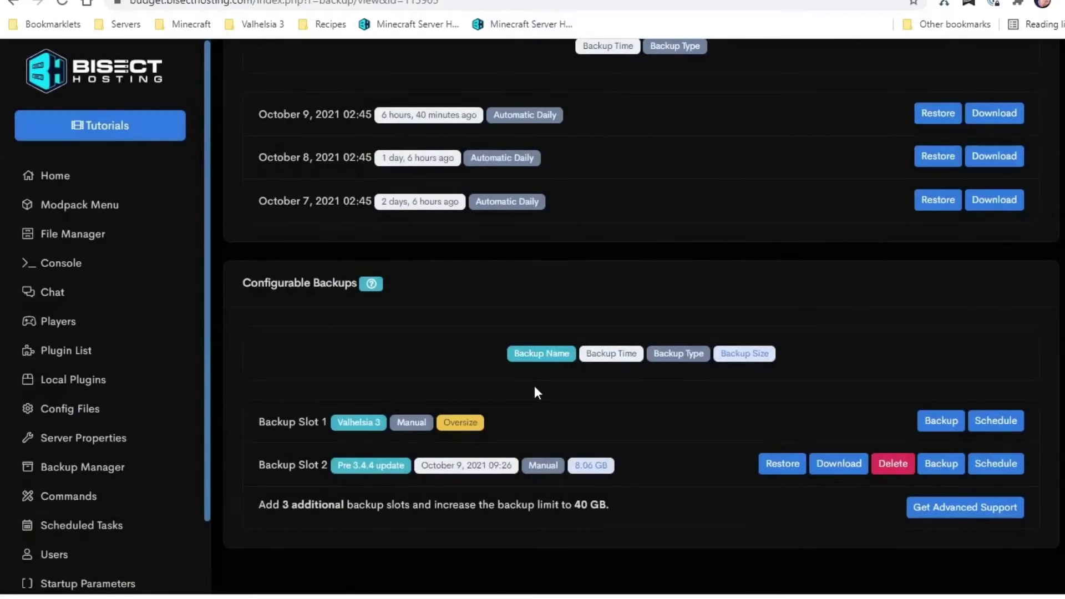
On the server's Home page, confirm the jar setting is Custom .jar and close the jar menu
left_click(48, 175)
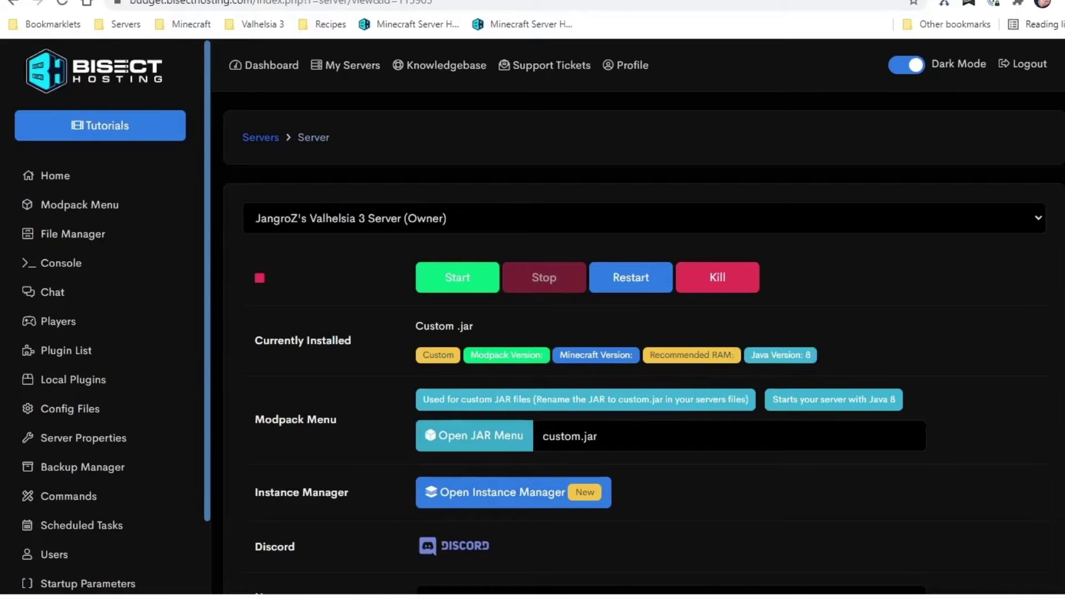
left_click(506, 441)
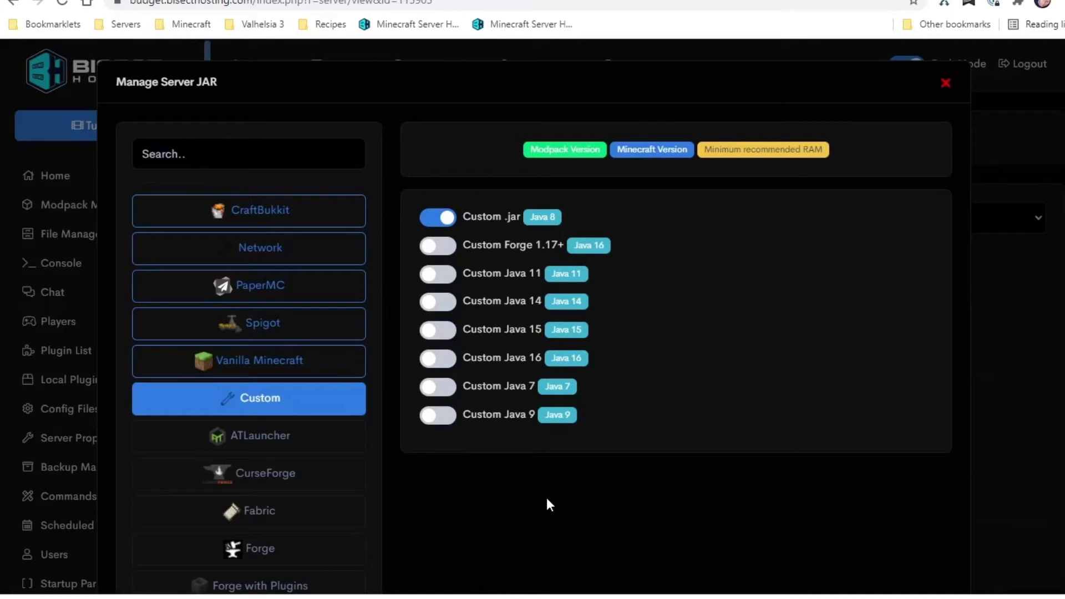
left_click(49, 173)
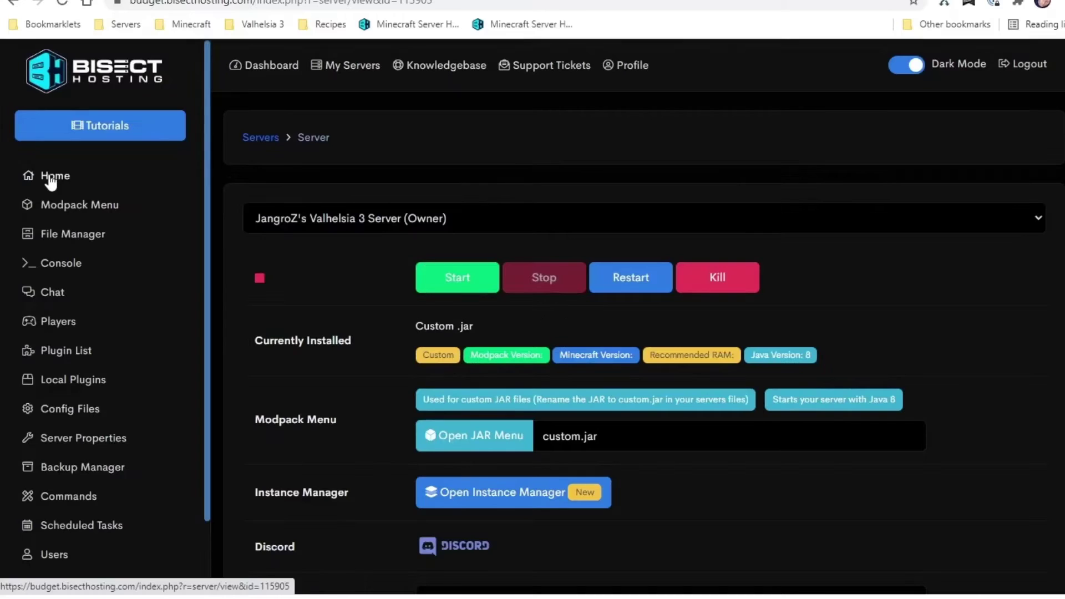
In the file listing, check config, defaultconfigs, kubejs, libraries, mods and custom.jar
left_click(52, 236)
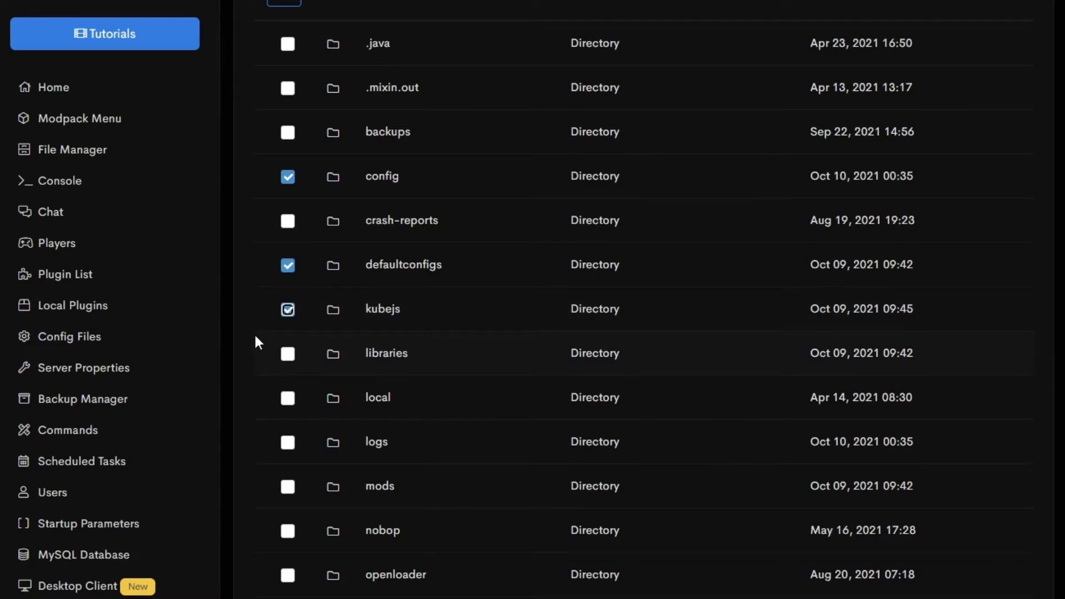
left_click(288, 354)
left_click(288, 575)
scroll(291, 569, "down", 5)
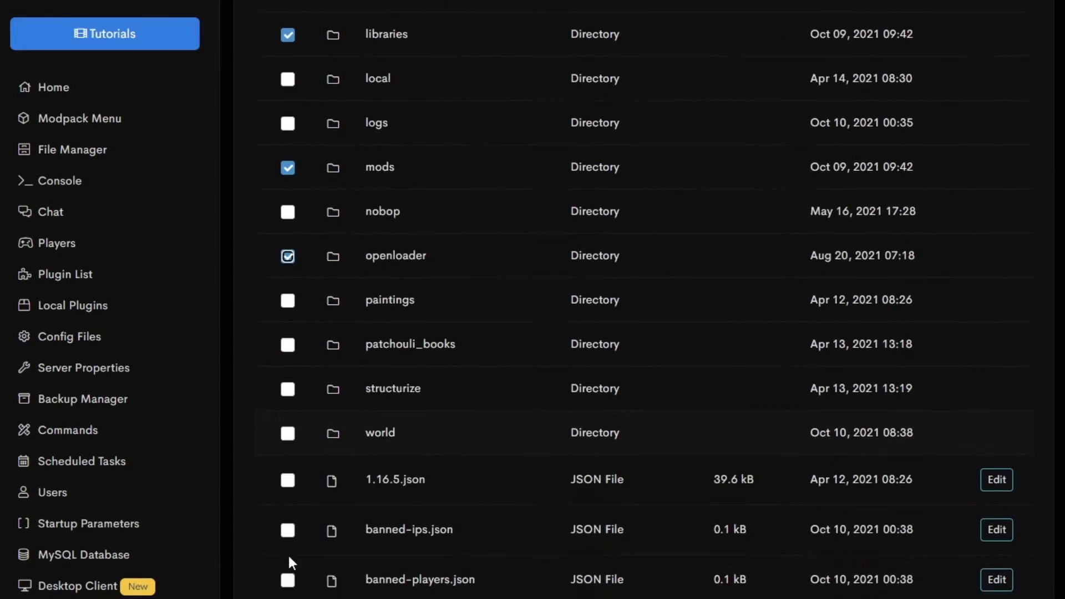
scroll(287, 553, "down", 2)
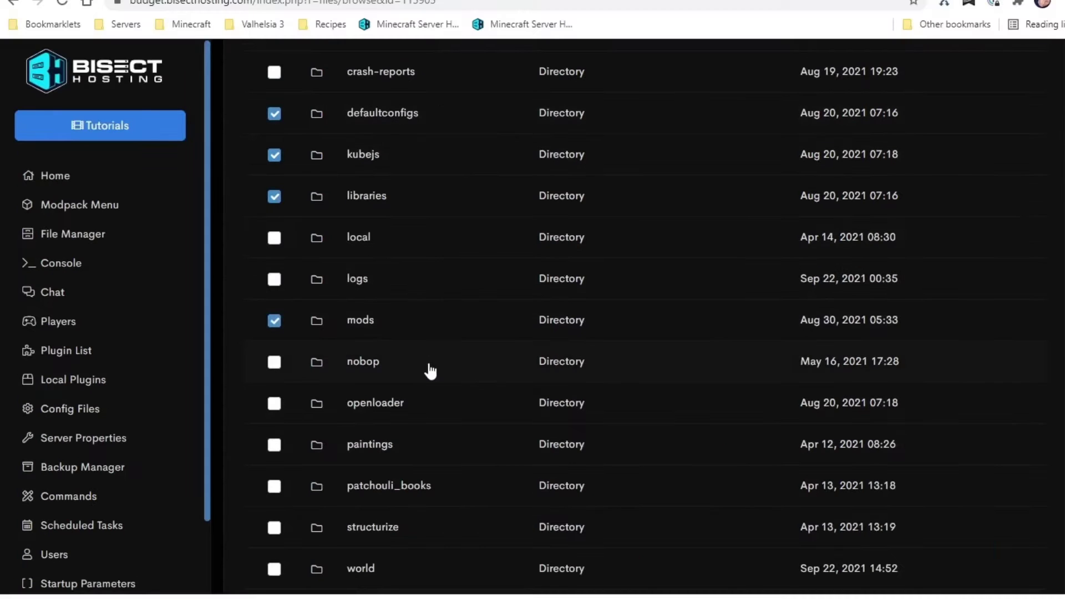
scroll(430, 371, "down", 5)
scroll(431, 378, "down", 3)
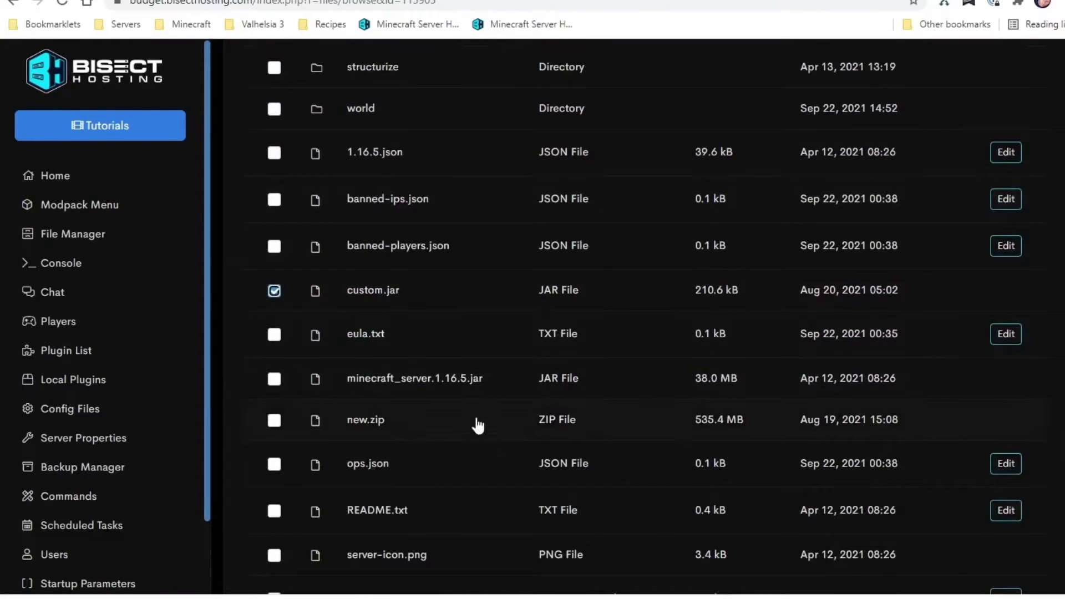
scroll(469, 469, "up", 5)
scroll(469, 458, "up", 4)
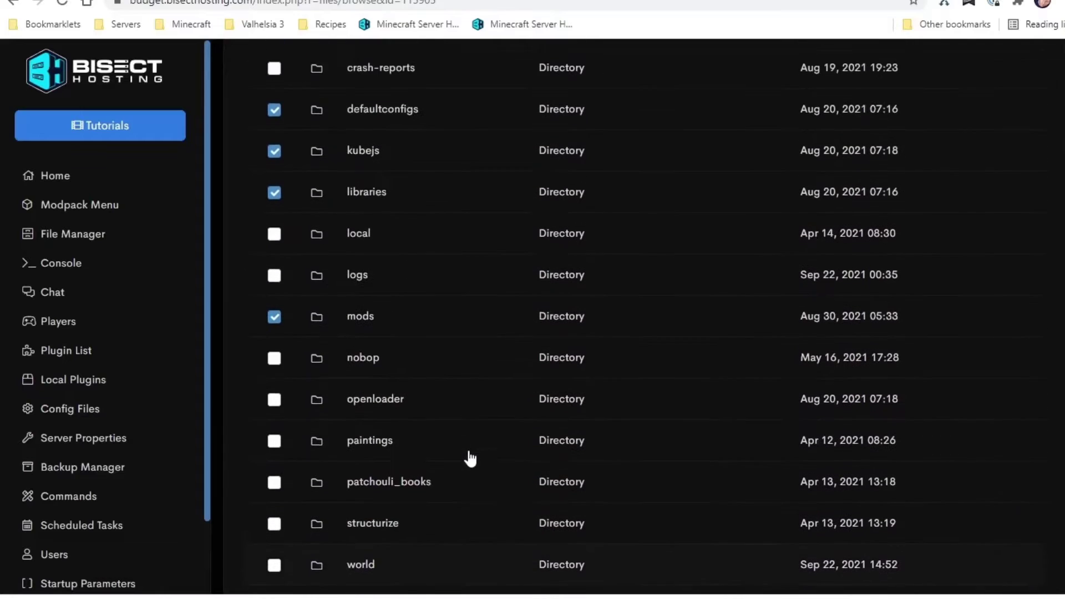
scroll(471, 455, "down", 1)
scroll(473, 454, "down", 2)
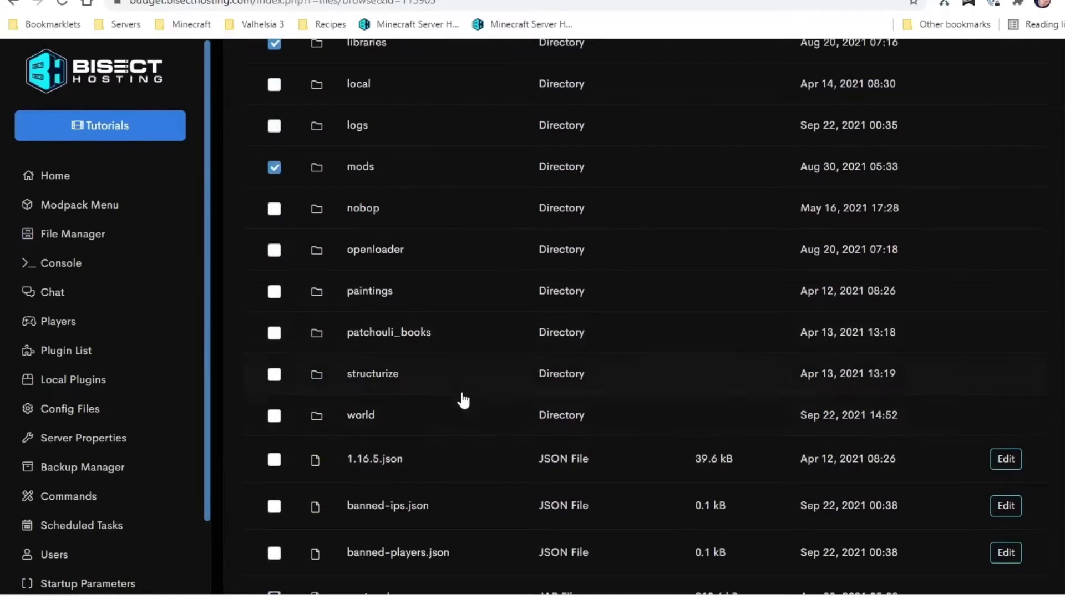
scroll(499, 440, "down", 5)
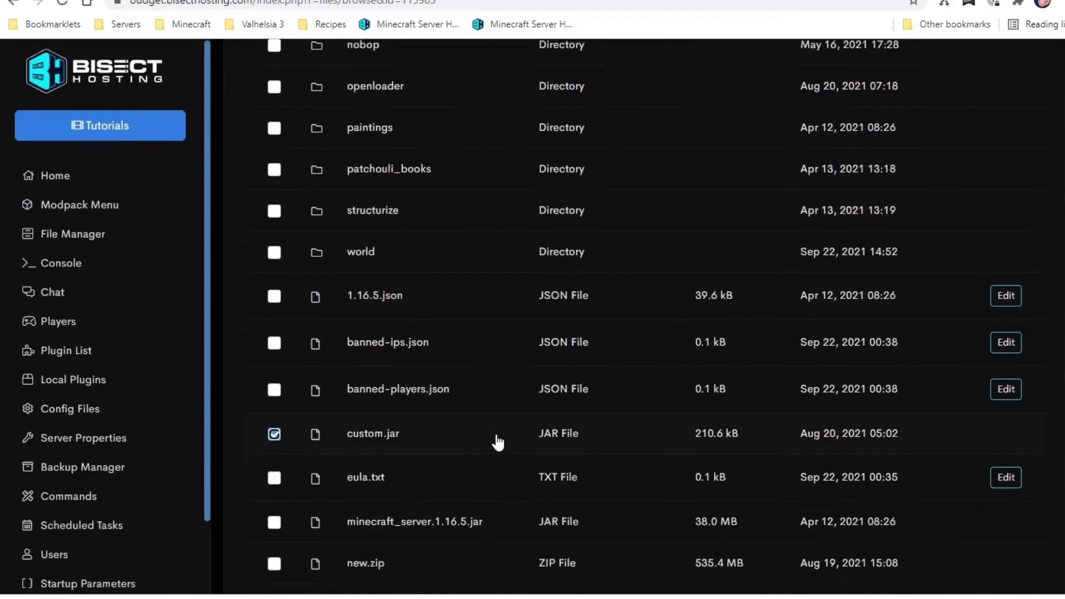
scroll(486, 460, "down", 3)
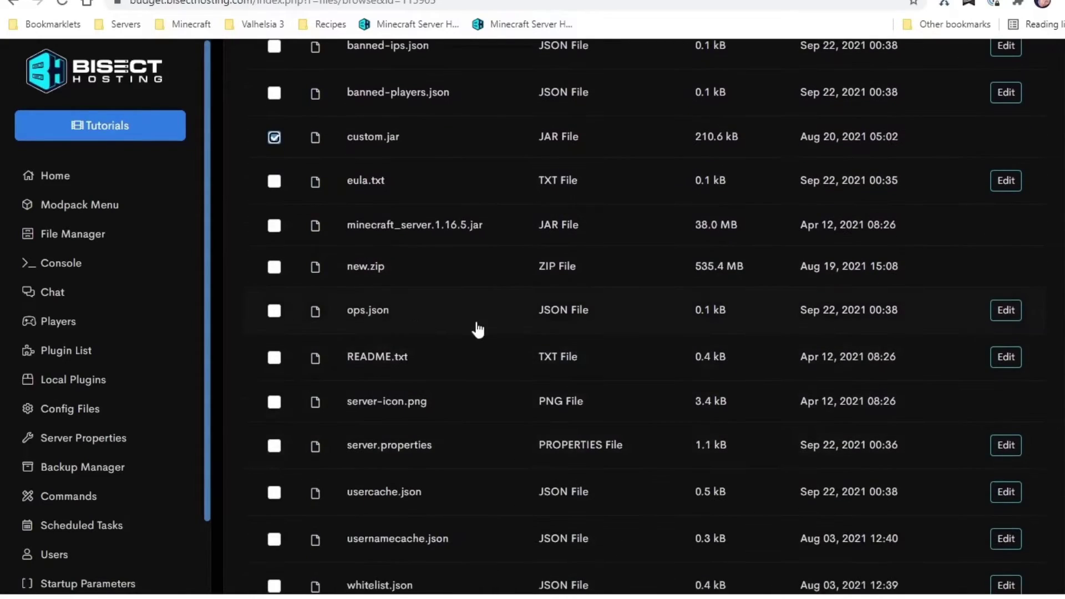
scroll(478, 333, "down", 2)
scroll(481, 355, "up", 10)
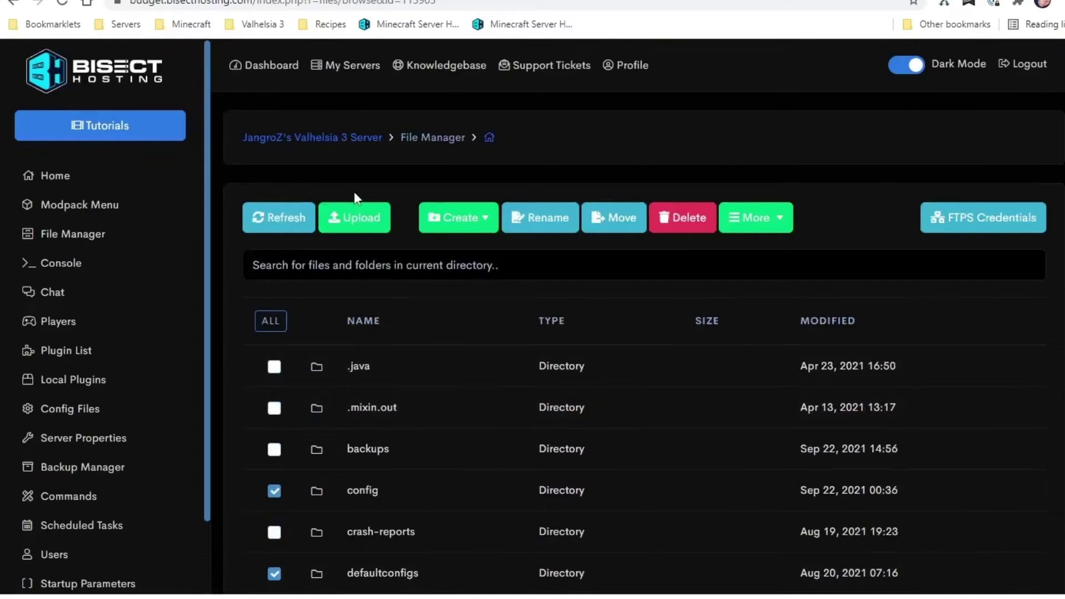
Delete the six checked items and close the deletion report
left_click(687, 219)
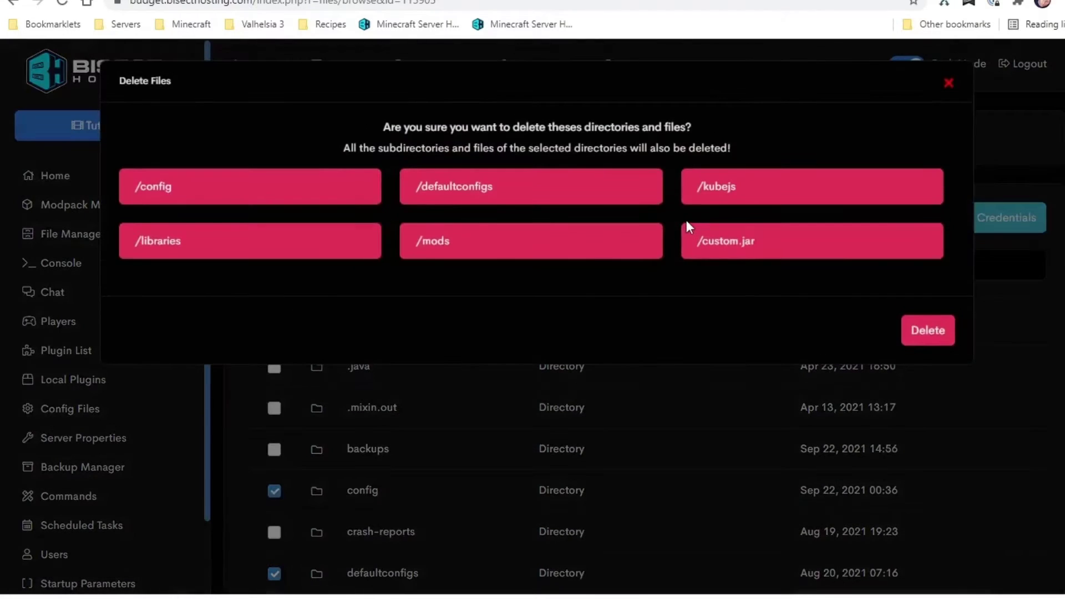
left_click(927, 330)
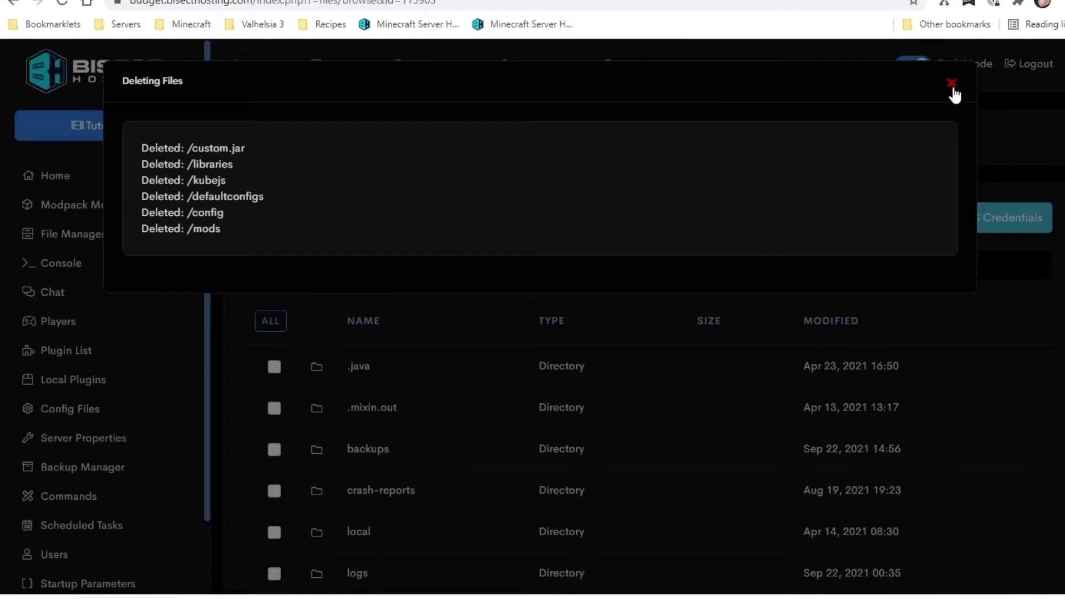
left_click(952, 84)
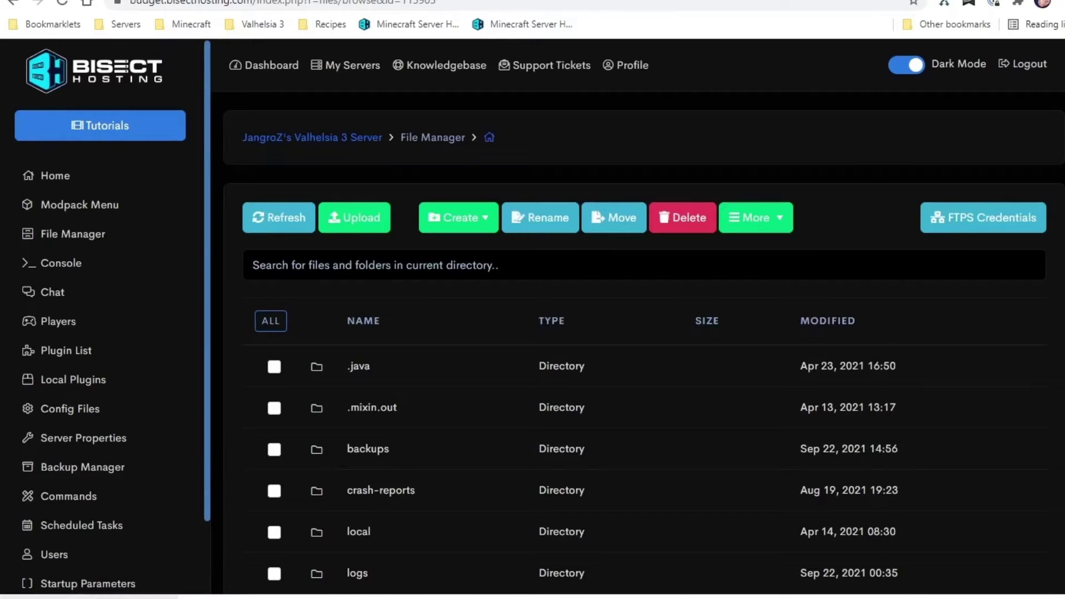
key("alt+Tab")
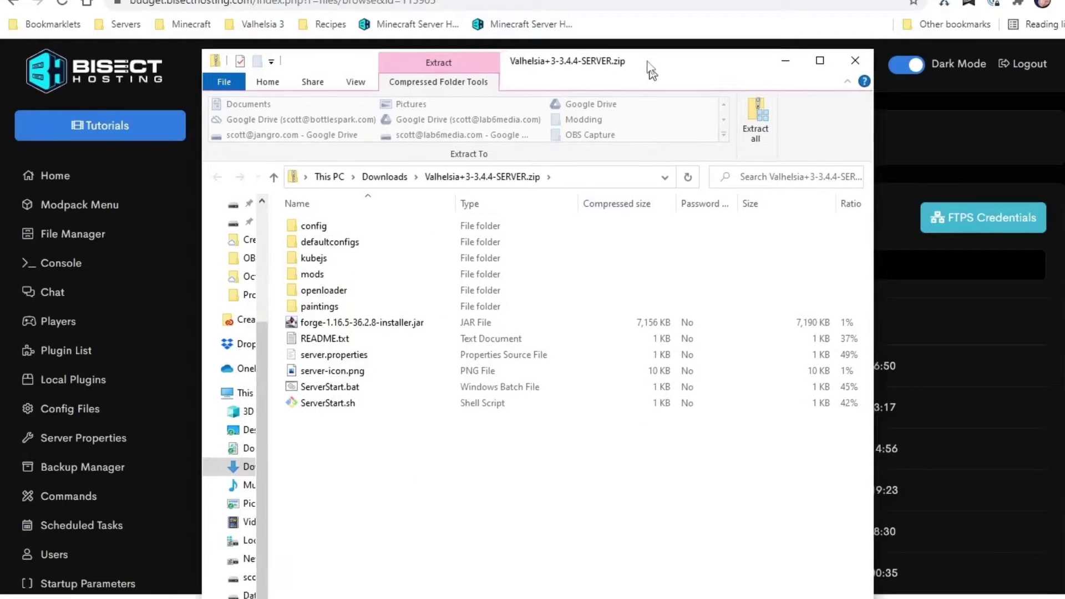
Open Valhelsia+3-3.4.4-SERVER.zip from the Downloads folder
left_click_drag(652, 69, 644, 47)
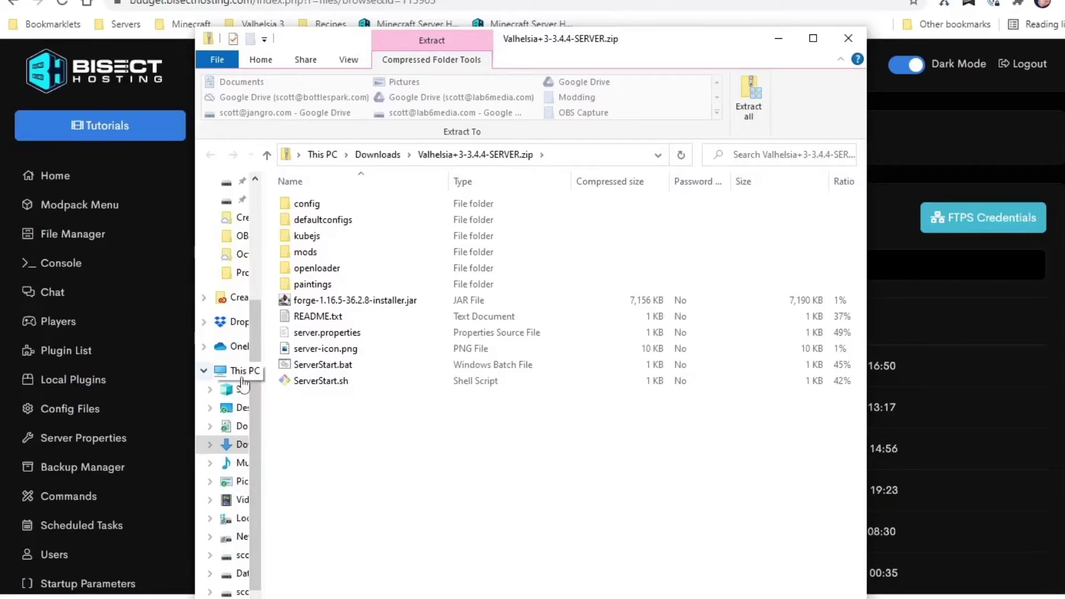
scroll(238, 278, "up", 3)
left_click(238, 229)
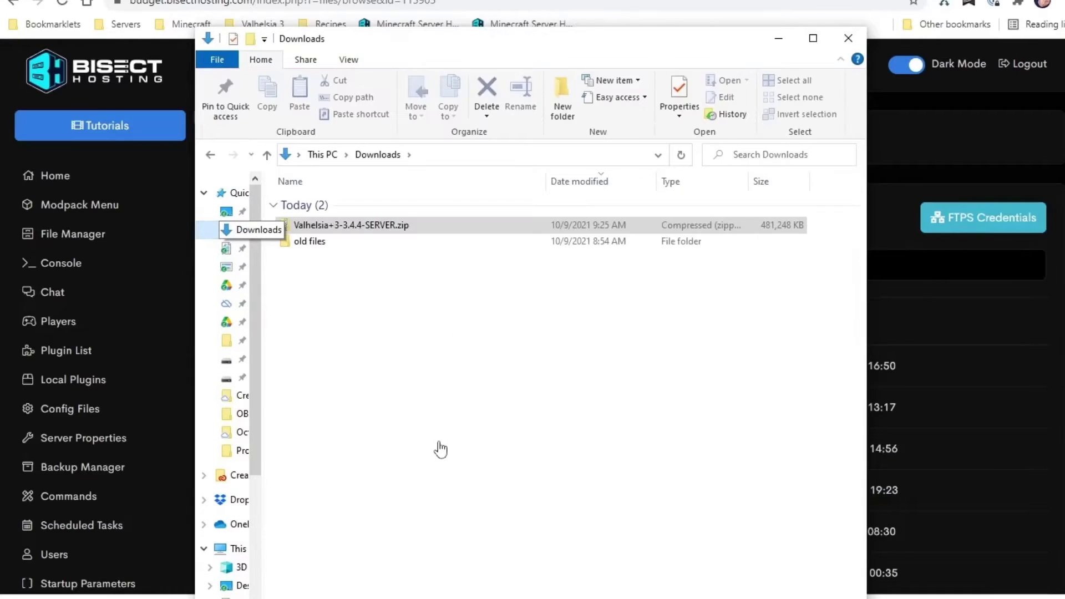
left_click(306, 227)
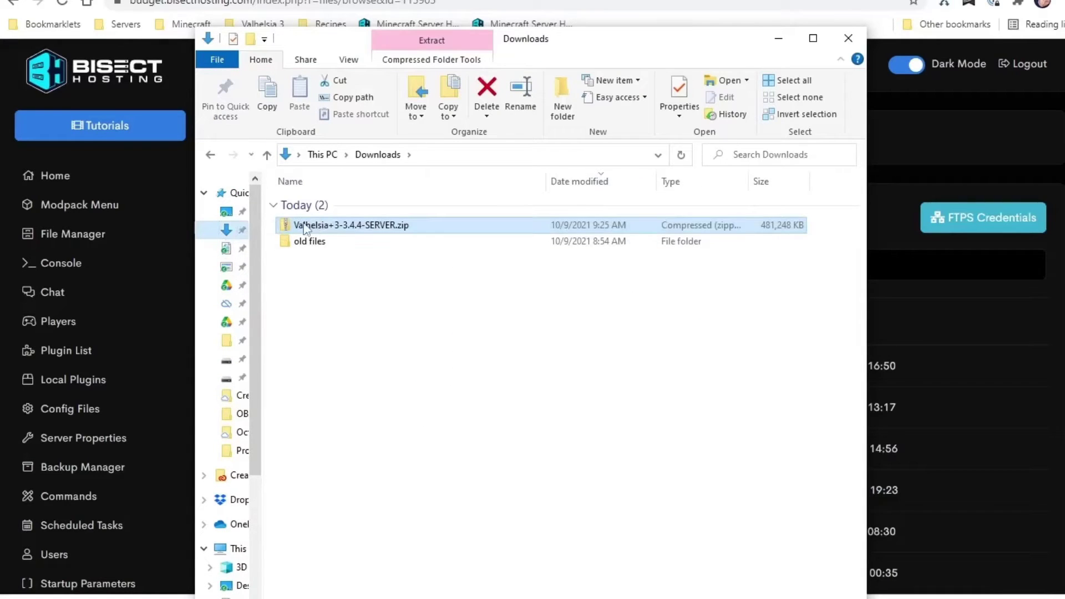
double_click(315, 229)
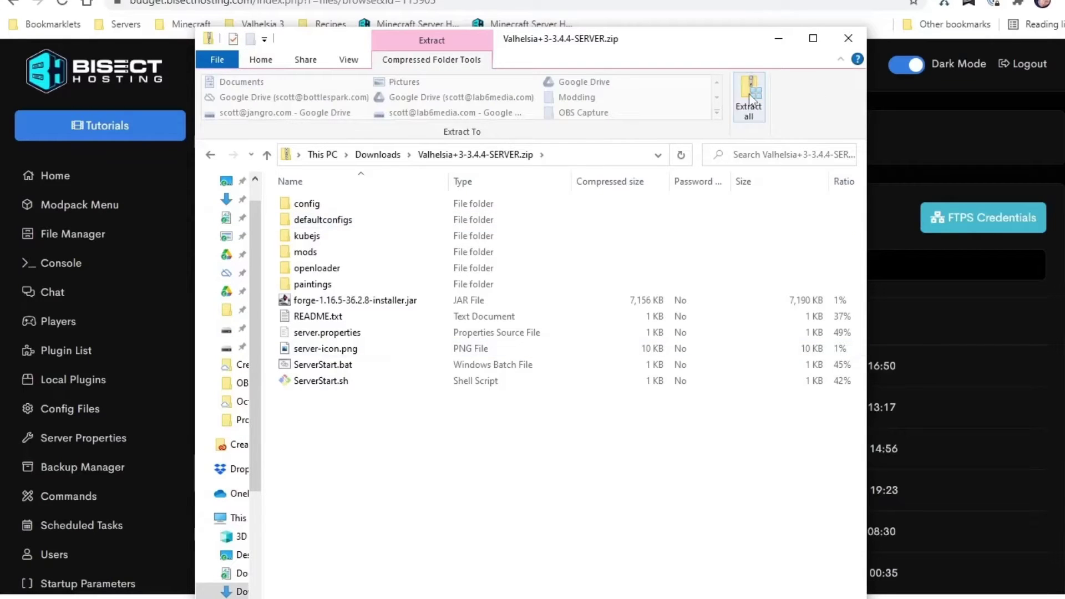
Extract the zip into a Valhelsia+3-3.4.4-SERVER folder in Downloads and return there
left_click(749, 93)
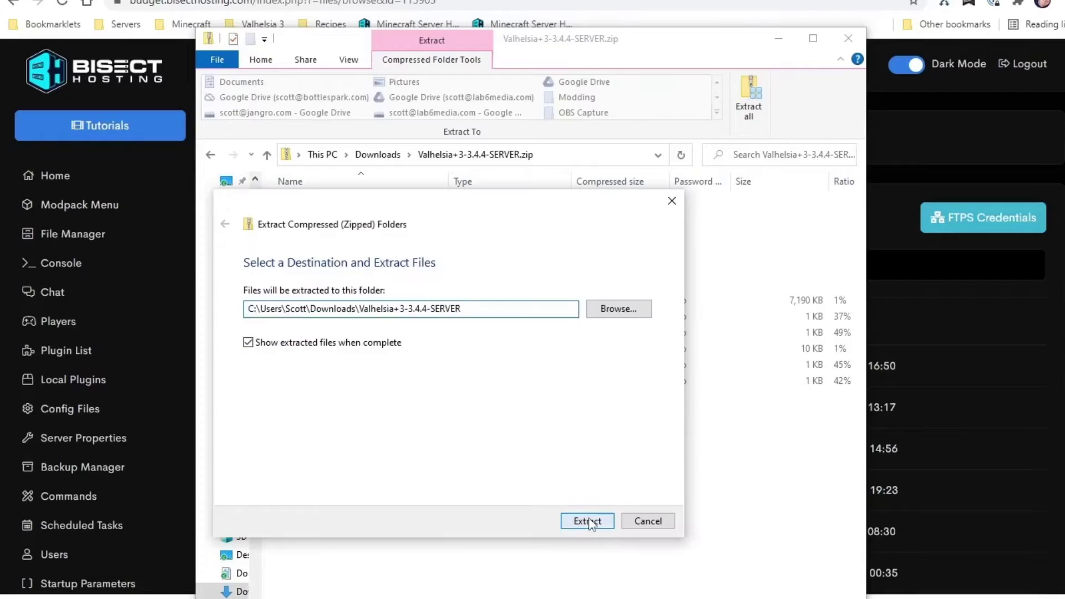
left_click(590, 522)
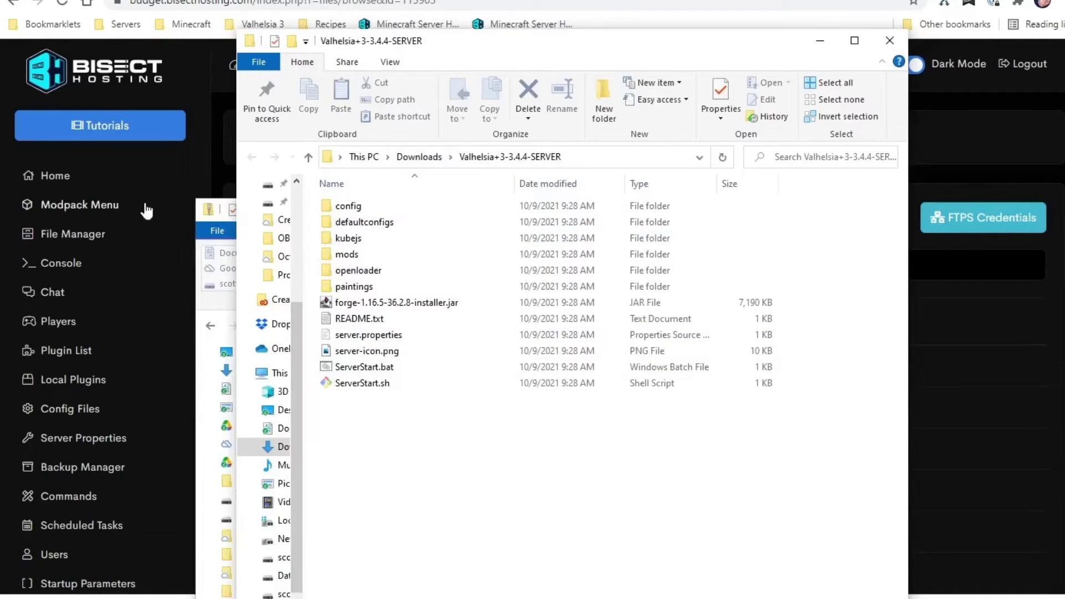
left_click(218, 197)
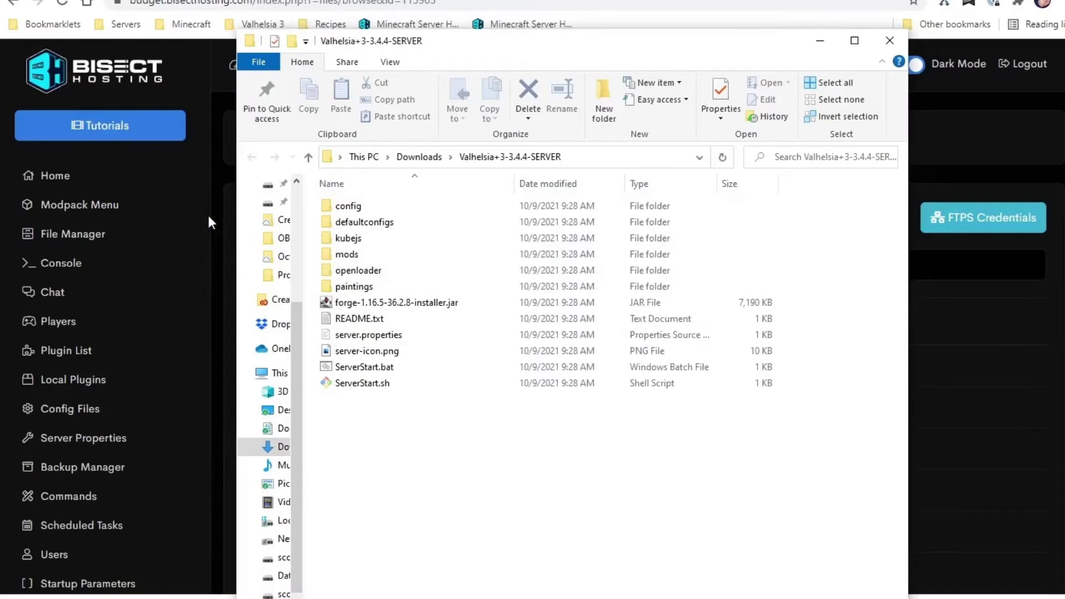
scroll(273, 244, "up", 4)
left_click(272, 239)
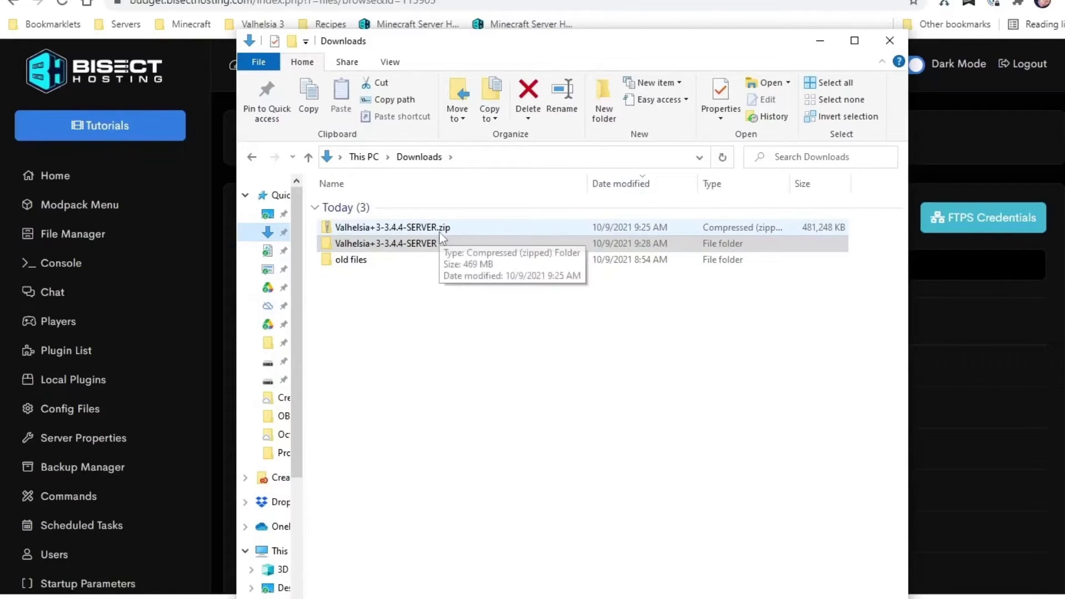
Open Windows Terminal in the Valhelsia+3-3.4.4-SERVER folder via its right-click menu
left_click(417, 250)
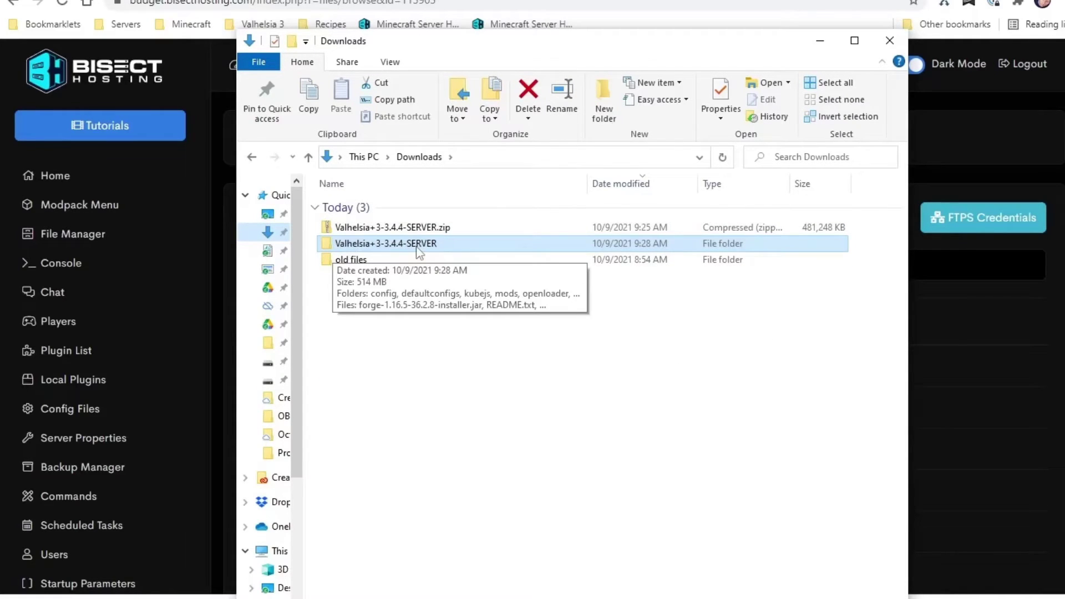
left_click(452, 412)
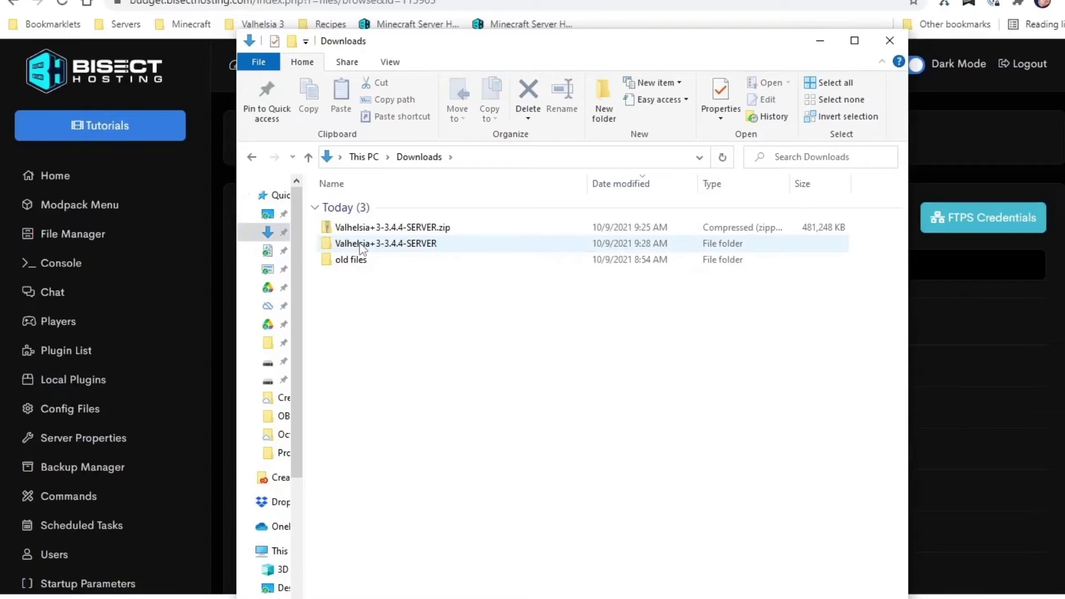
double_click(362, 245)
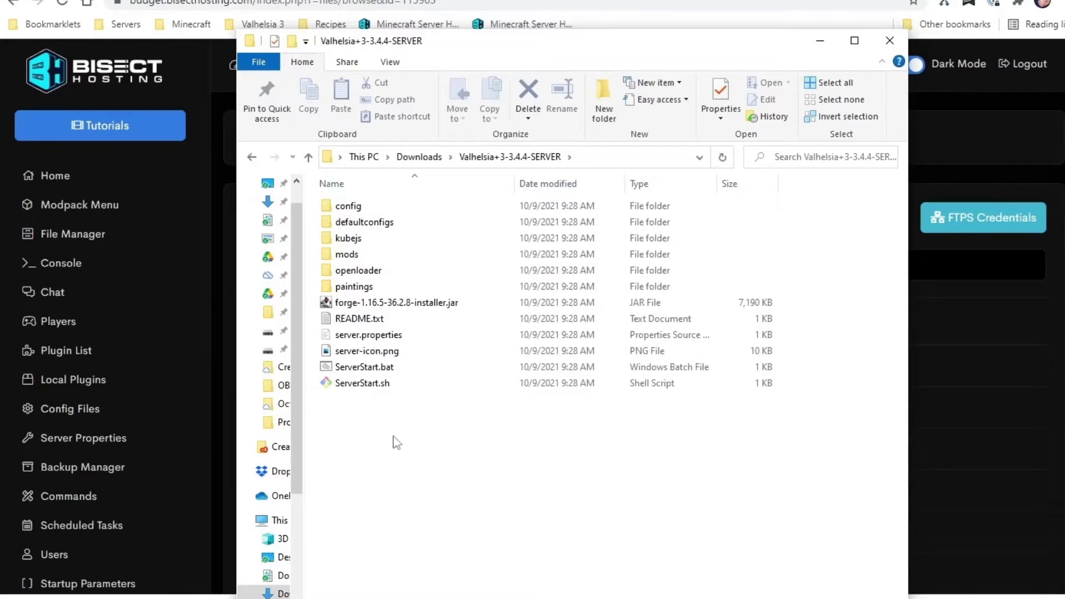
right_click(485, 162)
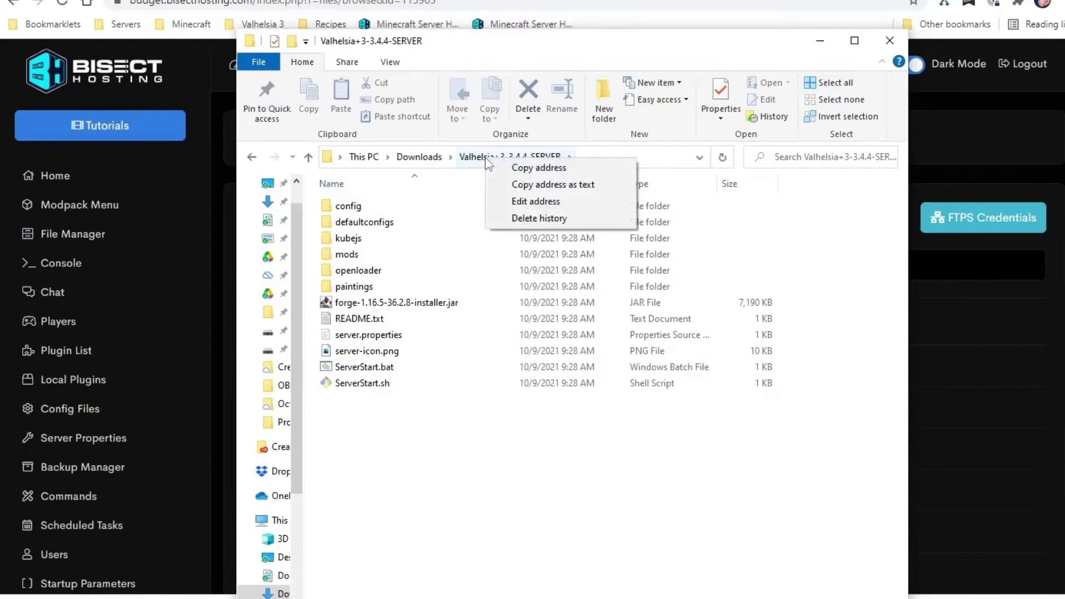
left_click(436, 161)
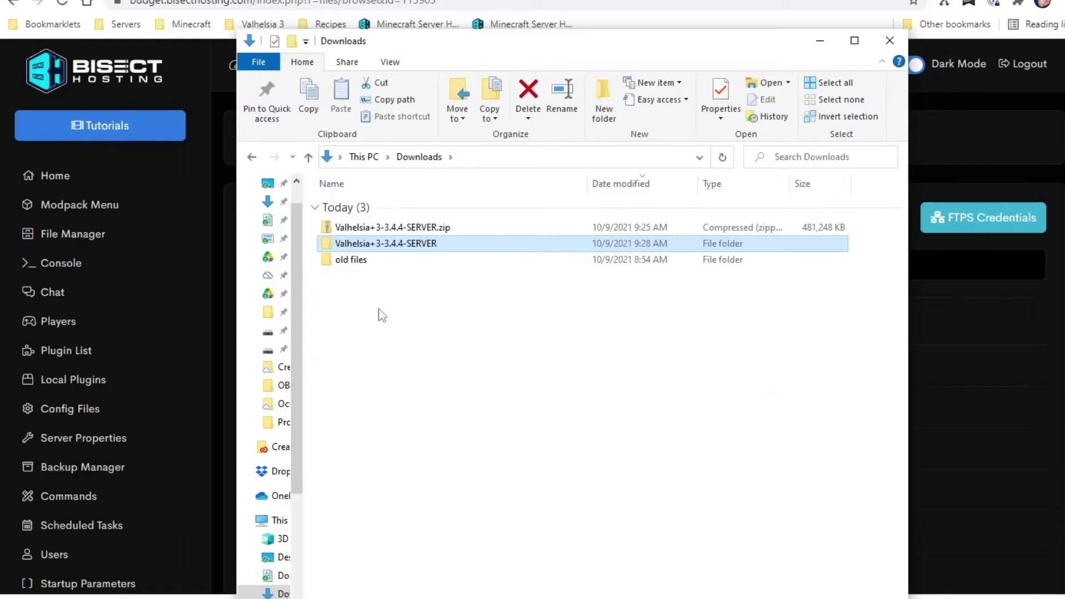
right_click(370, 239)
left_click(341, 331)
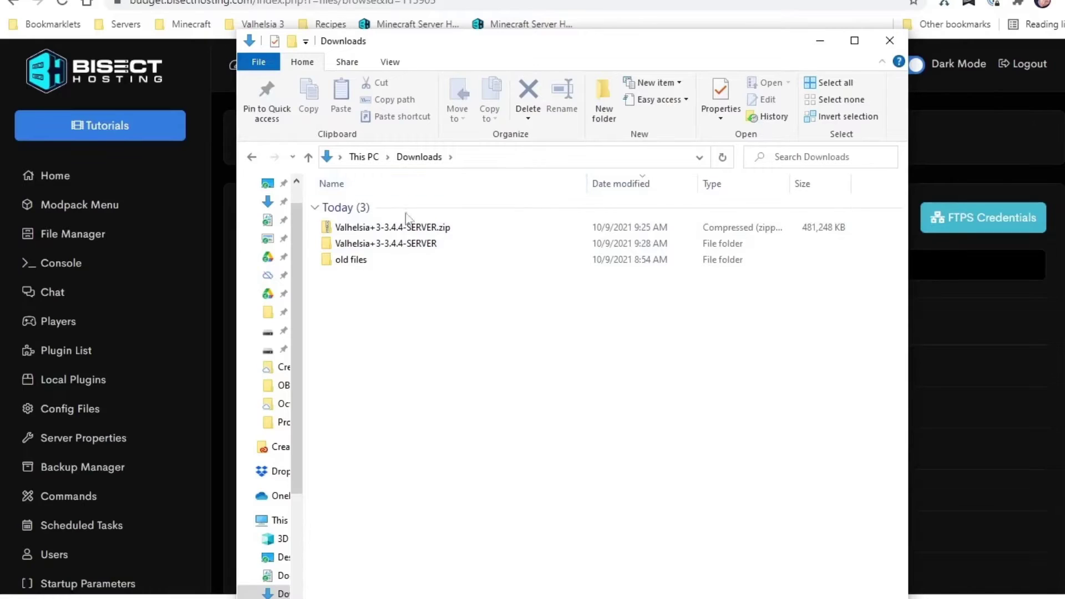
right_click(370, 243)
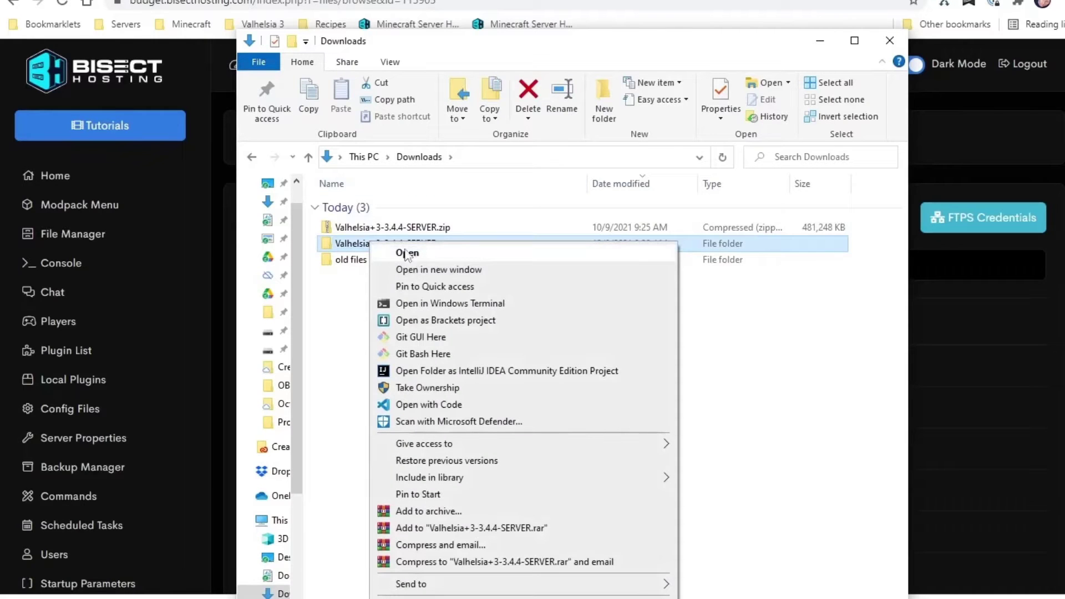
left_click(433, 305)
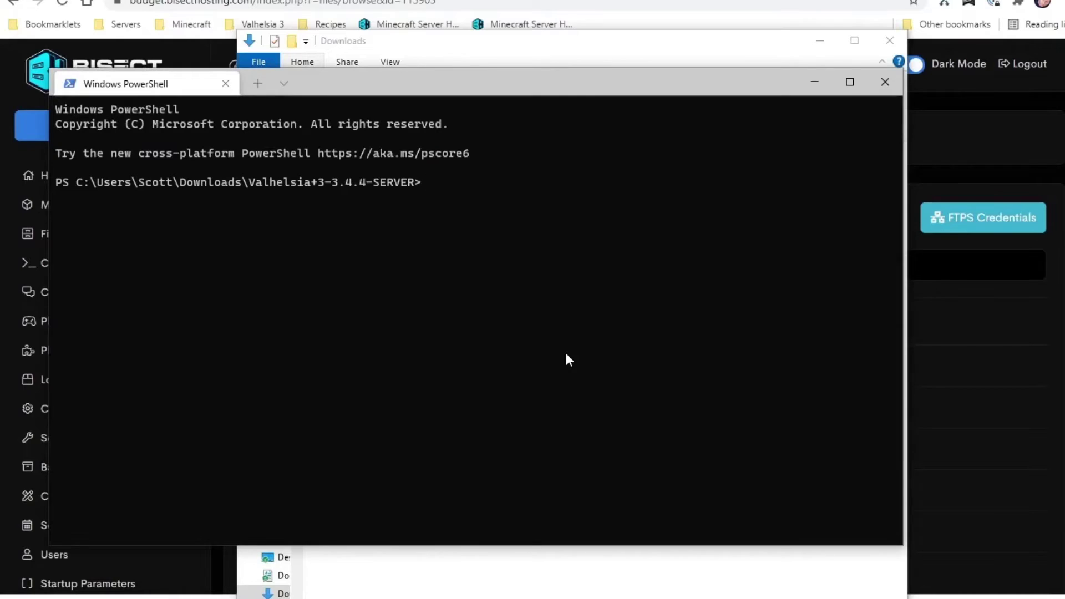
List the folder with dir and check java -version reports 16.0.2
type("dir")
key("Return")
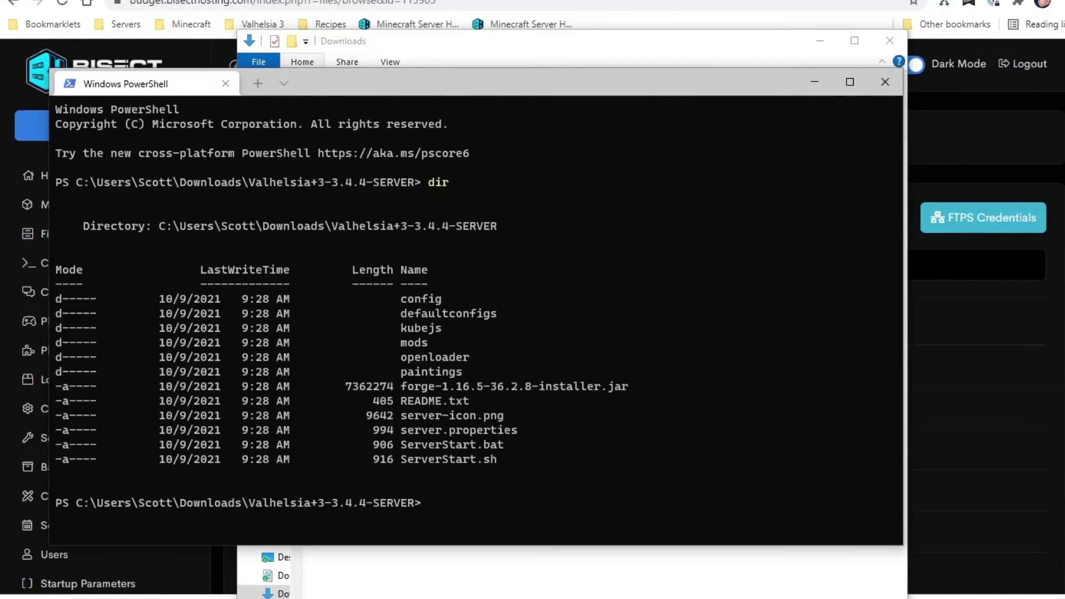
type("java -version")
key("Return")
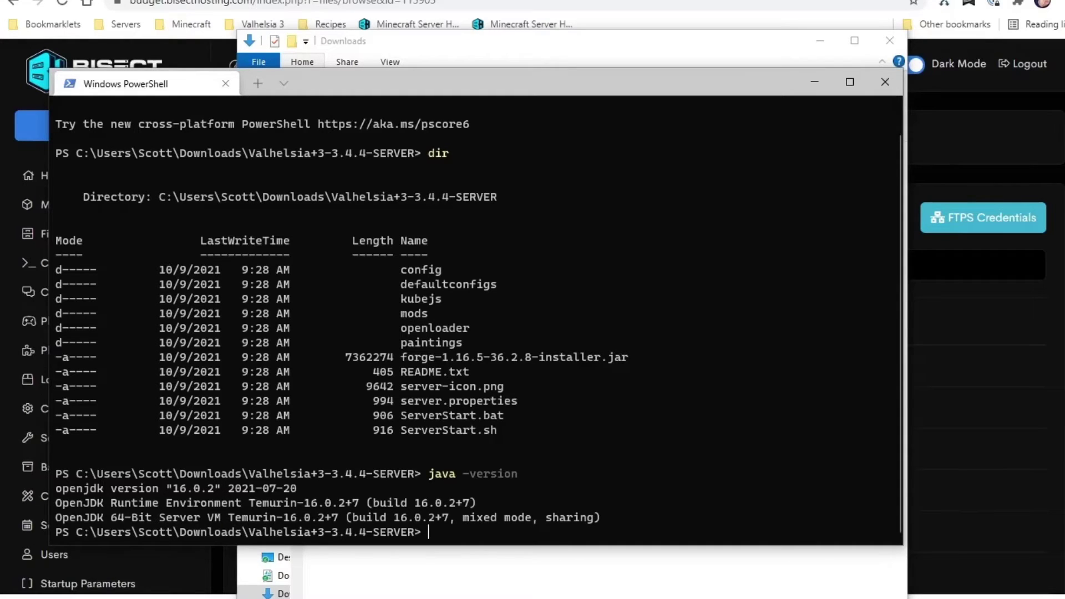
Enter ServerStart.bat at the PowerShell prompt
type("./")
key("BackSpace")
key("BackSpace")
type("server.")
key("Tab")
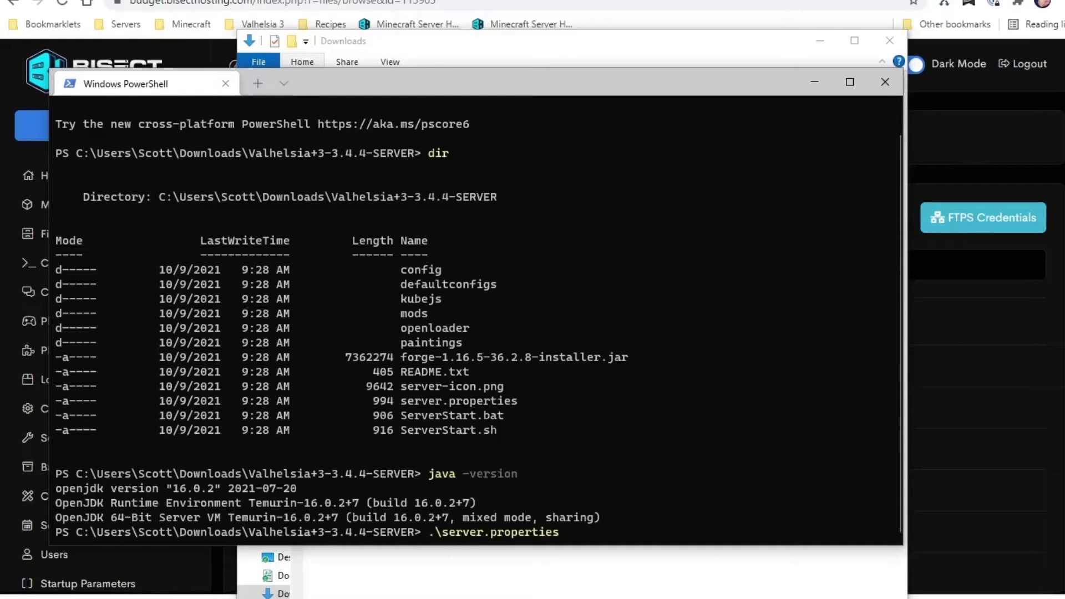
key("BackSpace")
key("BackSpace")
key("BackSpace")
key("BackSpace")
key("BackSpace")
key("BackSpace")
key("BackSpace")
key("BackSpace")
key("BackSpace")
key("BackSpace")
key("BackSpace")
key("BackSpace")
key("BackSpace")
key("BackSpace")
key("BackSpace")
key("BackSpace")
key("BackSpace")
key("BackSpace")
key("BackSpace")
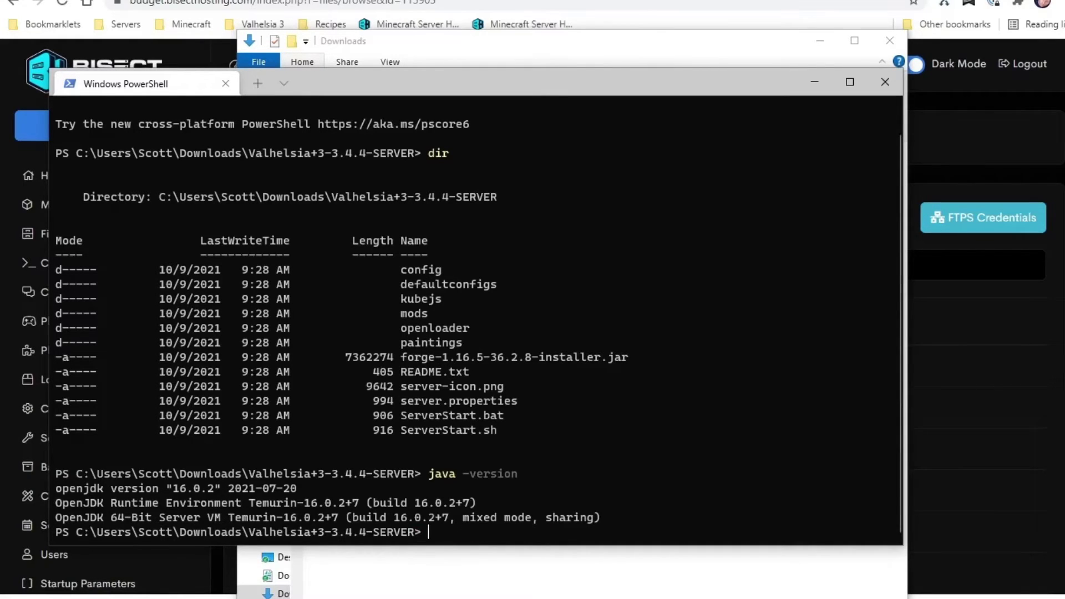
type("ServerStart.bat")
Run ./ServerStart.bat to install Forge 1.16.5-36.2.8, then list the folder with dir
key("Return")
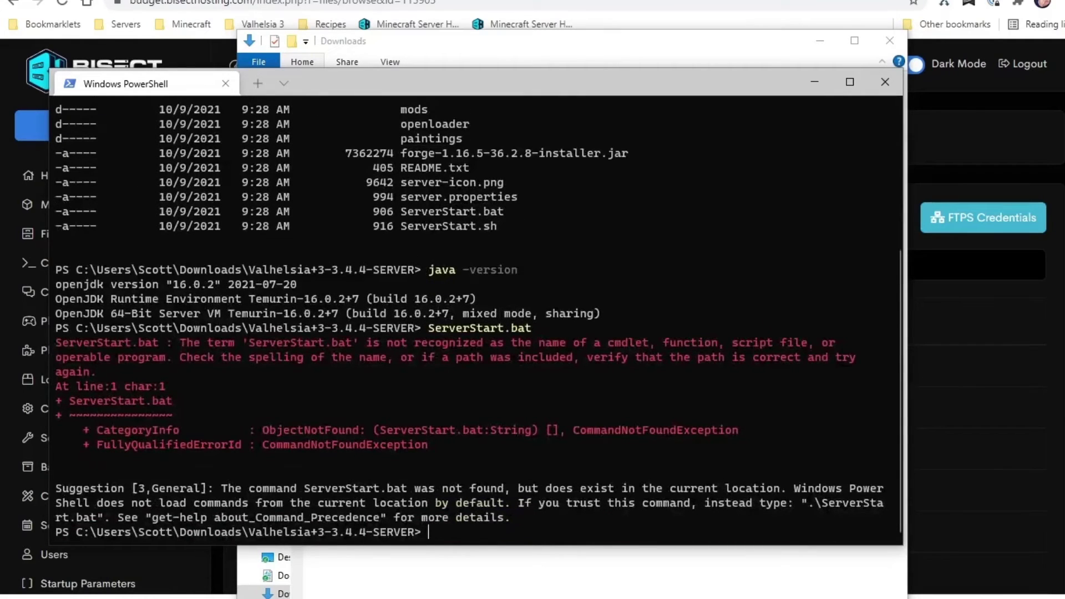
type("./ServerStart.bat")
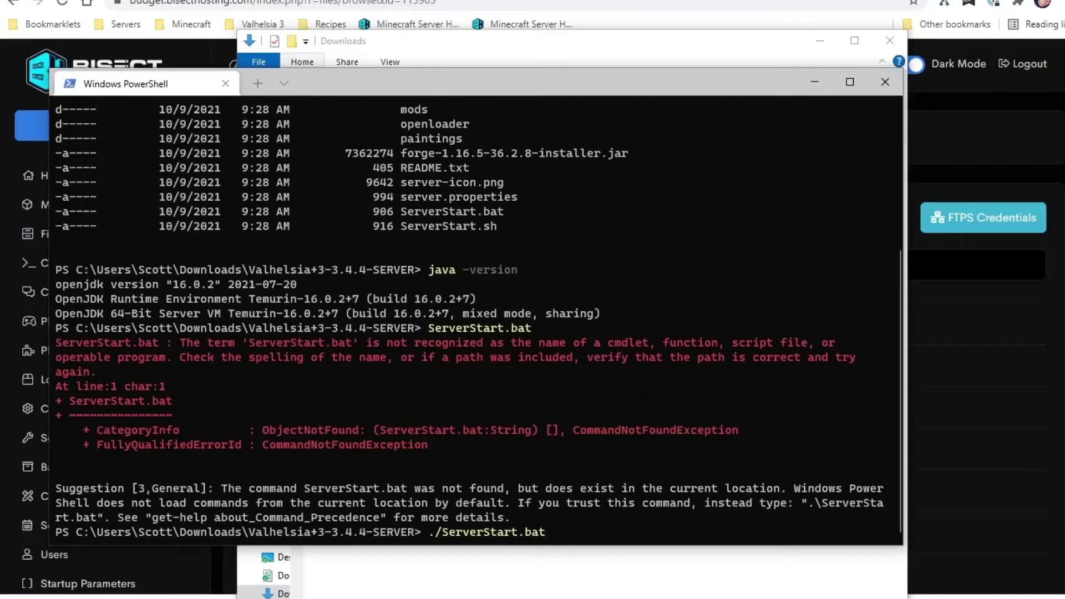
key("Return")
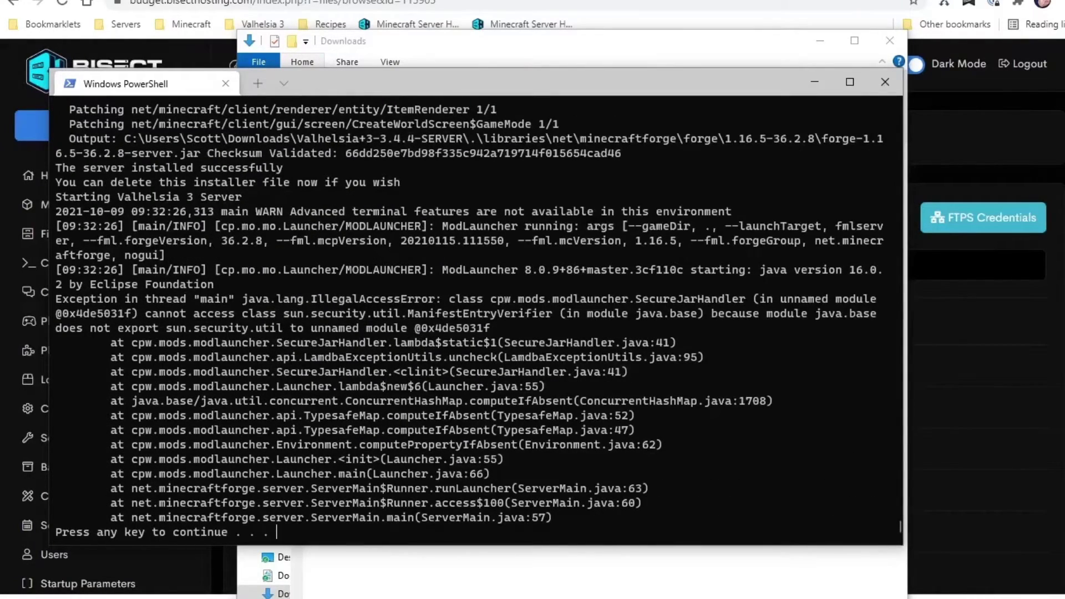
key("Return")
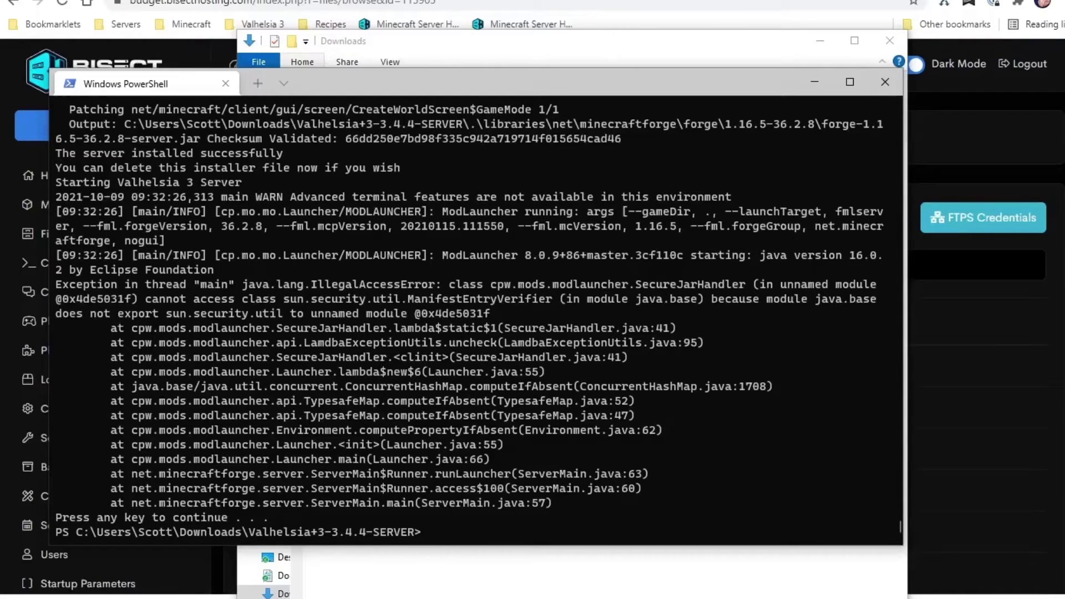
type("dir")
key("Return")
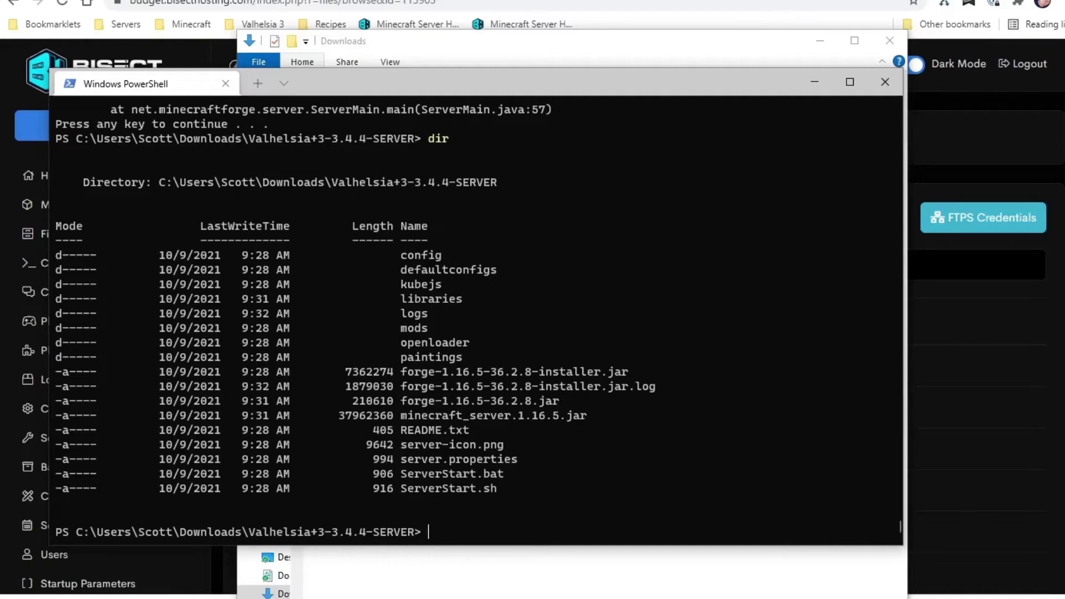
Minimize PowerShell and select items in the server folder, ending on forge-1.16.5-36.2.8.jar
left_click(814, 83)
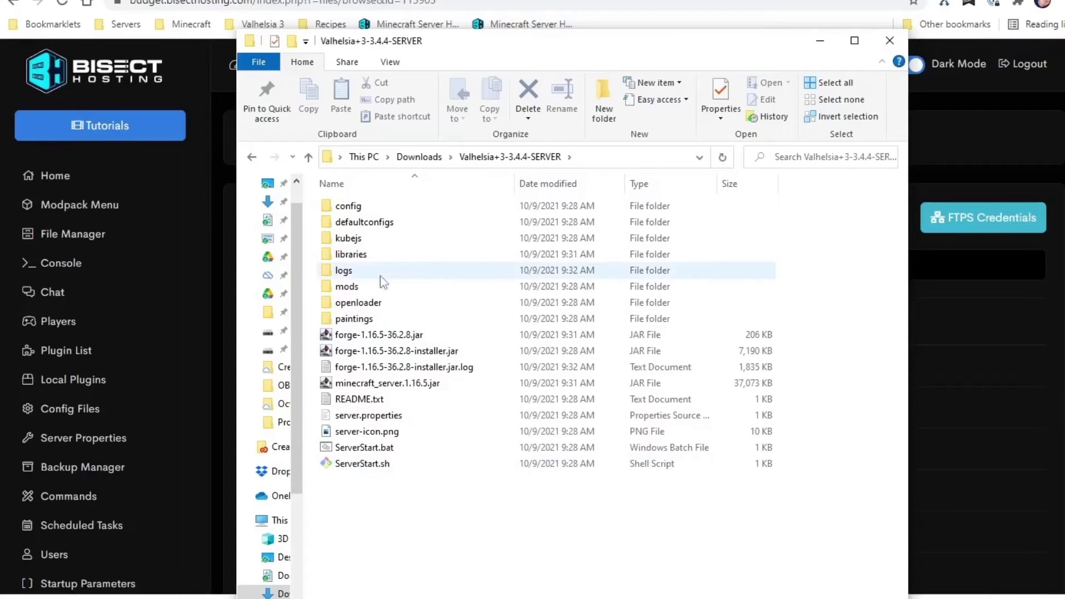
left_click(345, 211)
left_click(348, 221, "ctrl")
left_click(350, 239, "ctrl")
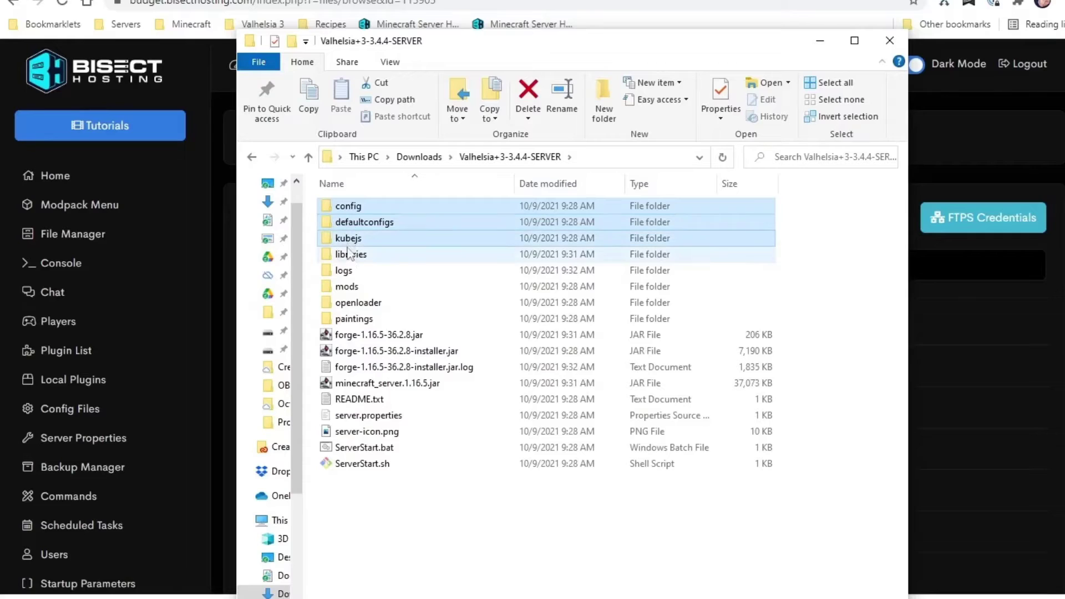
left_click(350, 256, "ctrl")
left_click(348, 287, "ctrl")
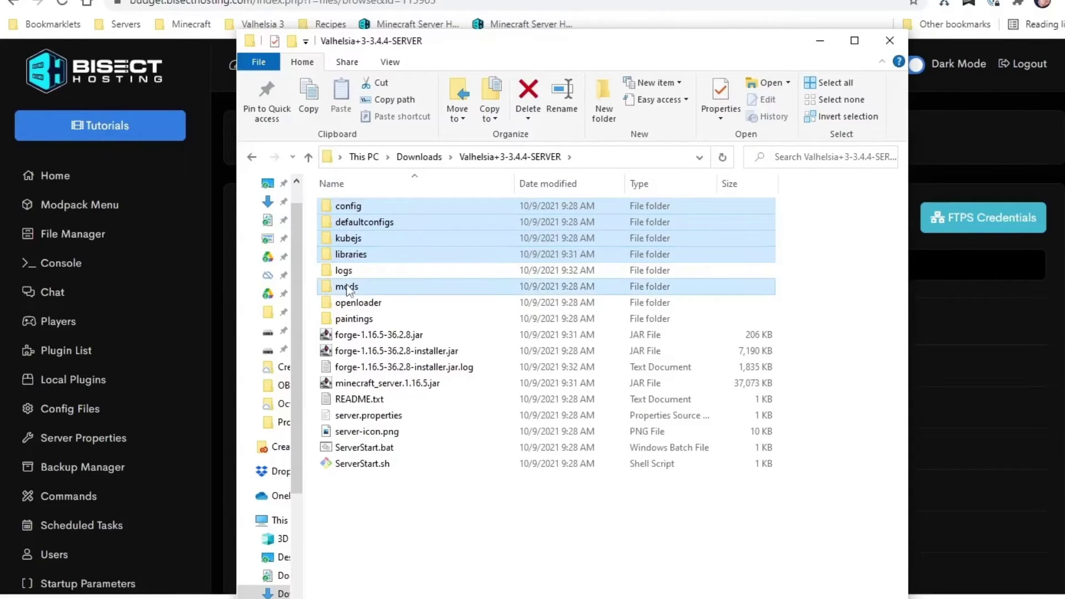
left_click(350, 303, "ctrl")
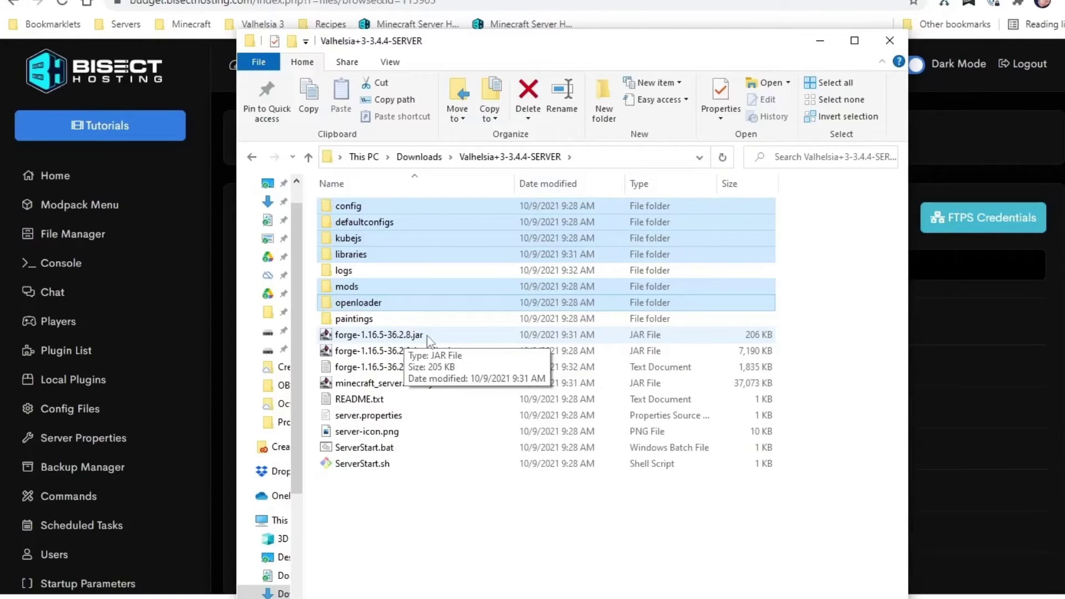
left_click(364, 335, "ctrl")
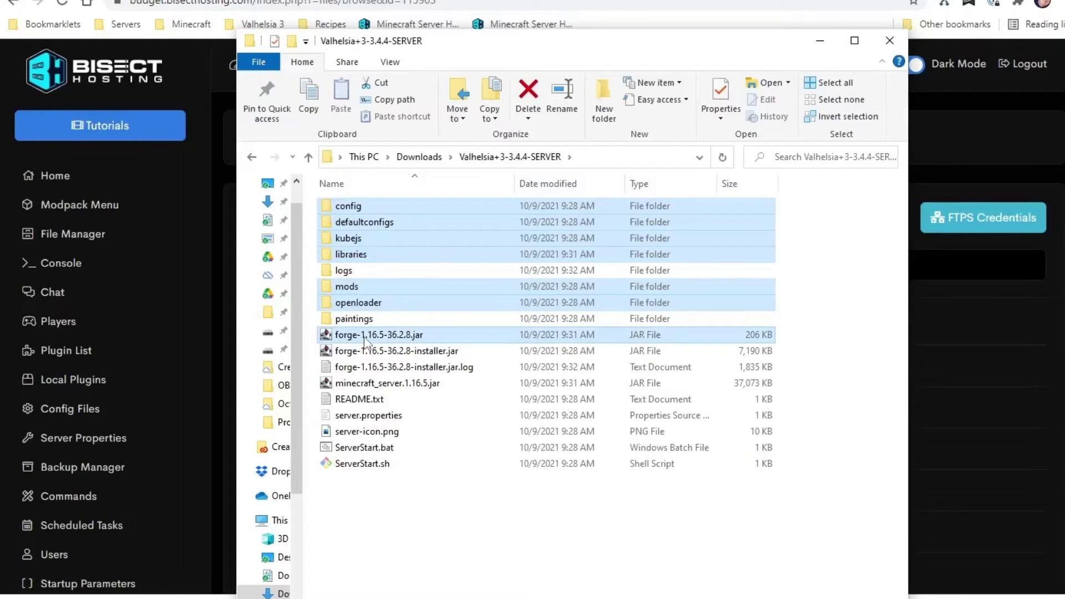
Rename forge-1.16.5-36.2.8.jar to custom.jar
left_click(364, 339)
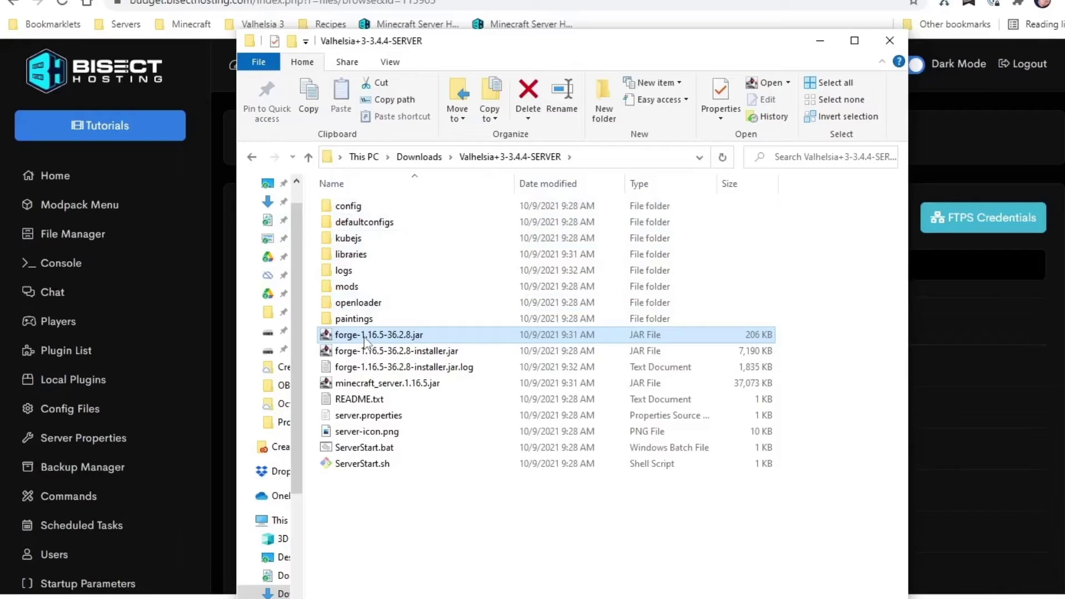
left_click(396, 342)
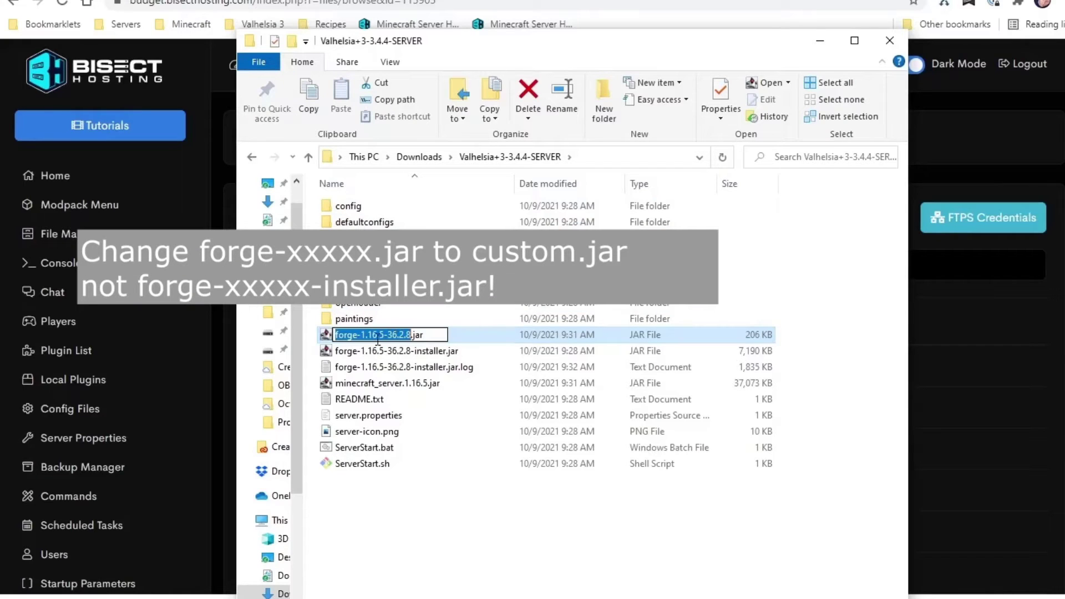
type("custom")
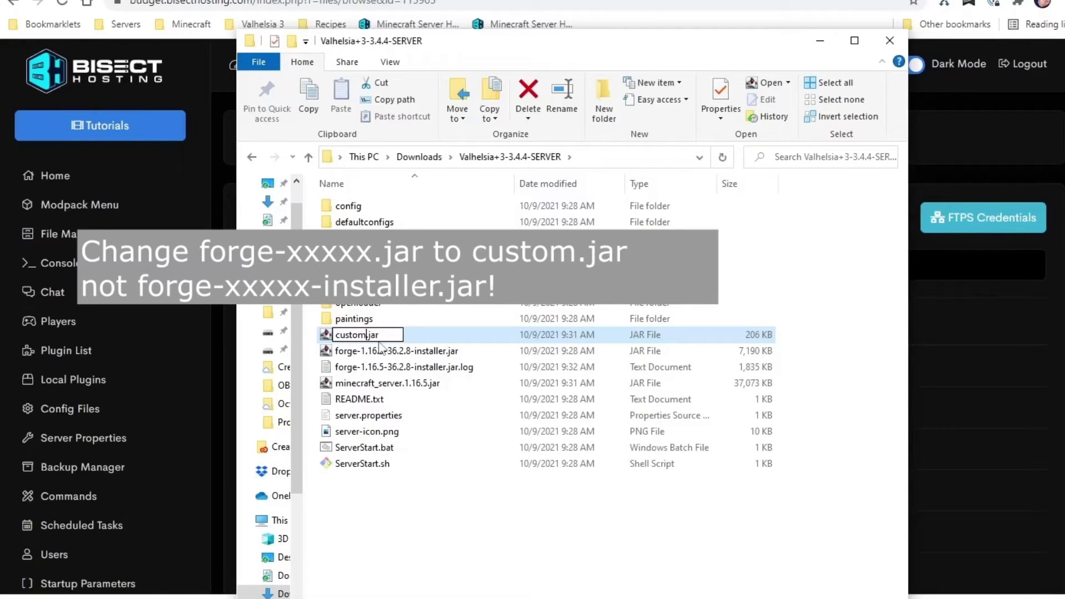
left_click(464, 519)
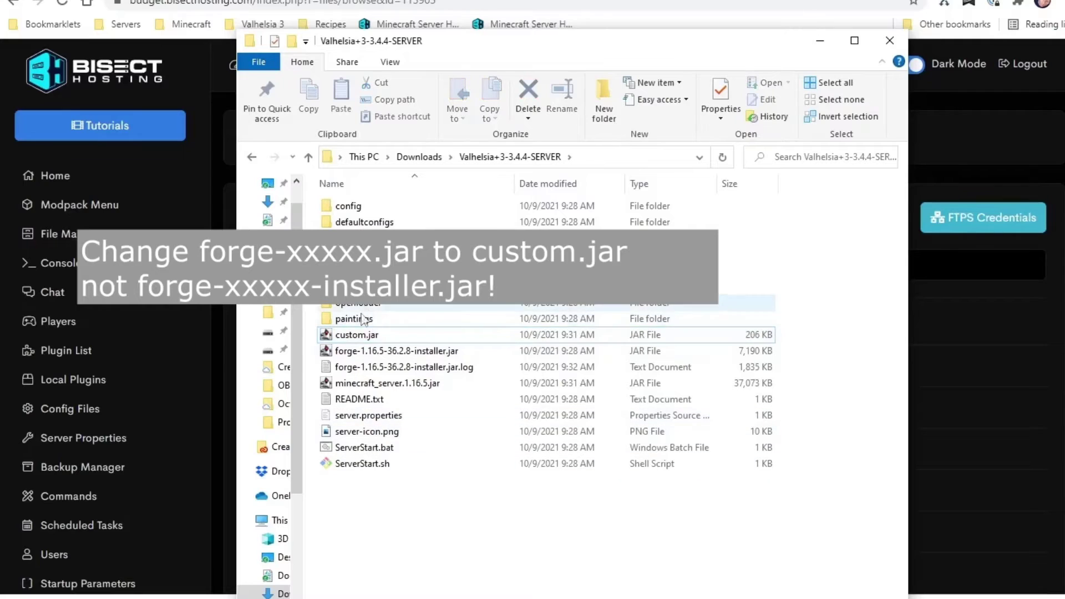
Select the config, defaultconfigs, kubejs, libraries, mods and openloader folders plus custom.jar
left_click(349, 206)
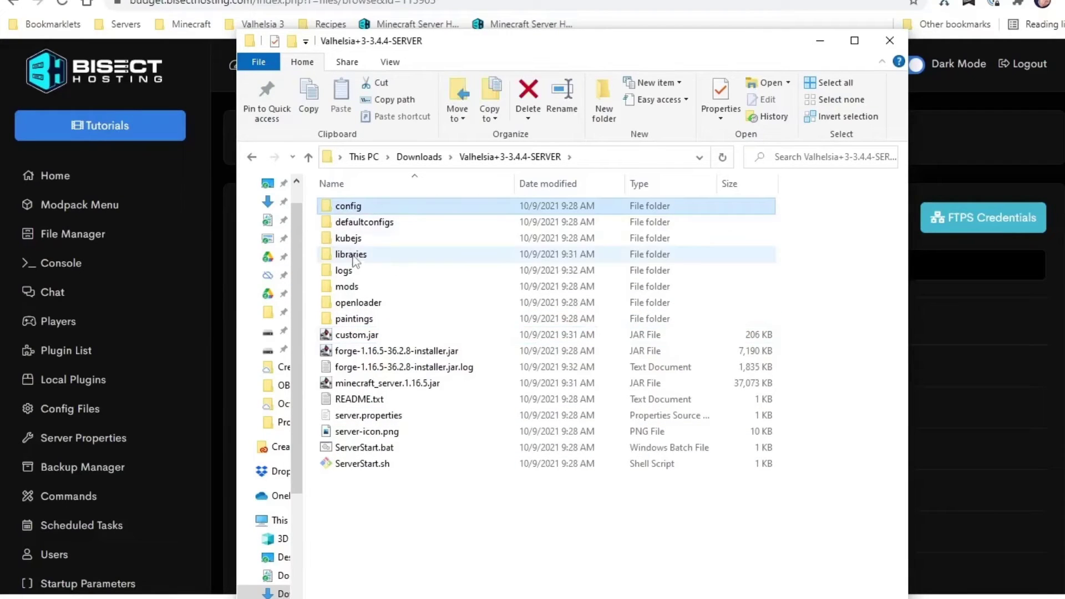
left_click(360, 222, "ctrl")
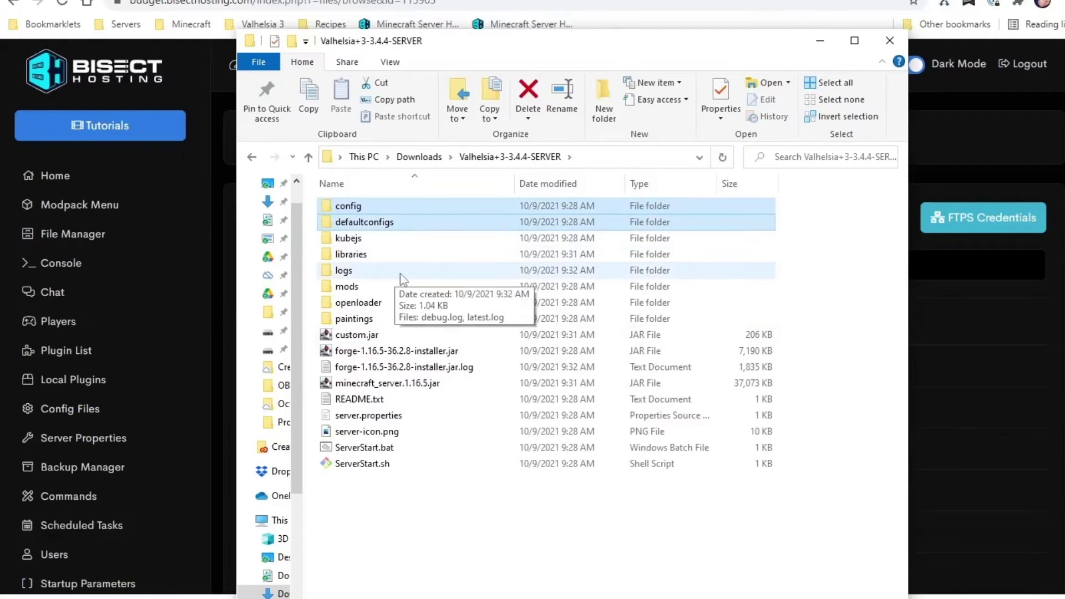
left_click(350, 238, "ctrl")
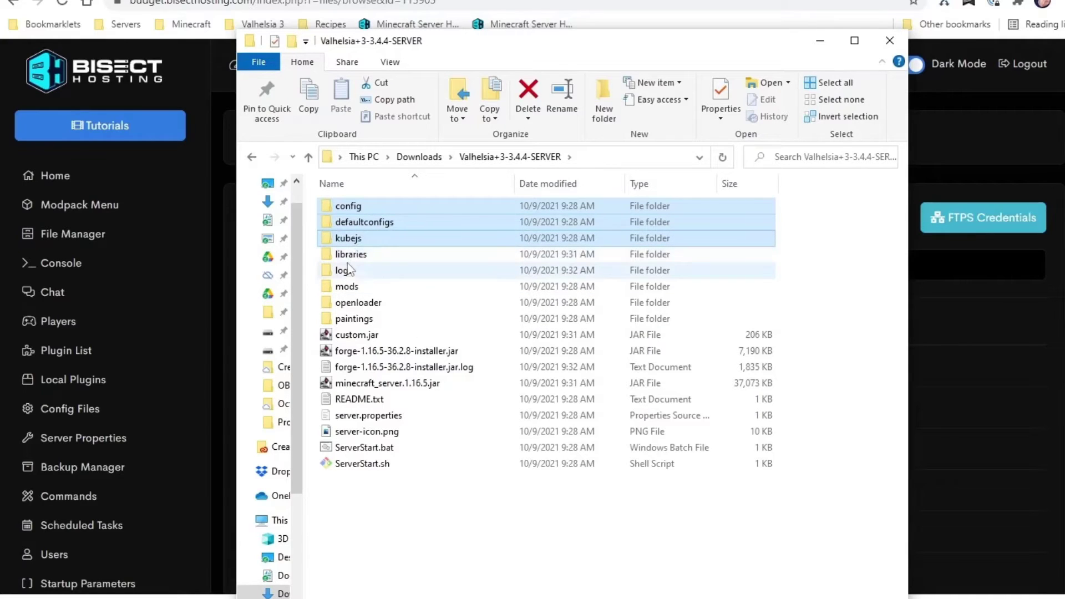
left_click(346, 255, "ctrl")
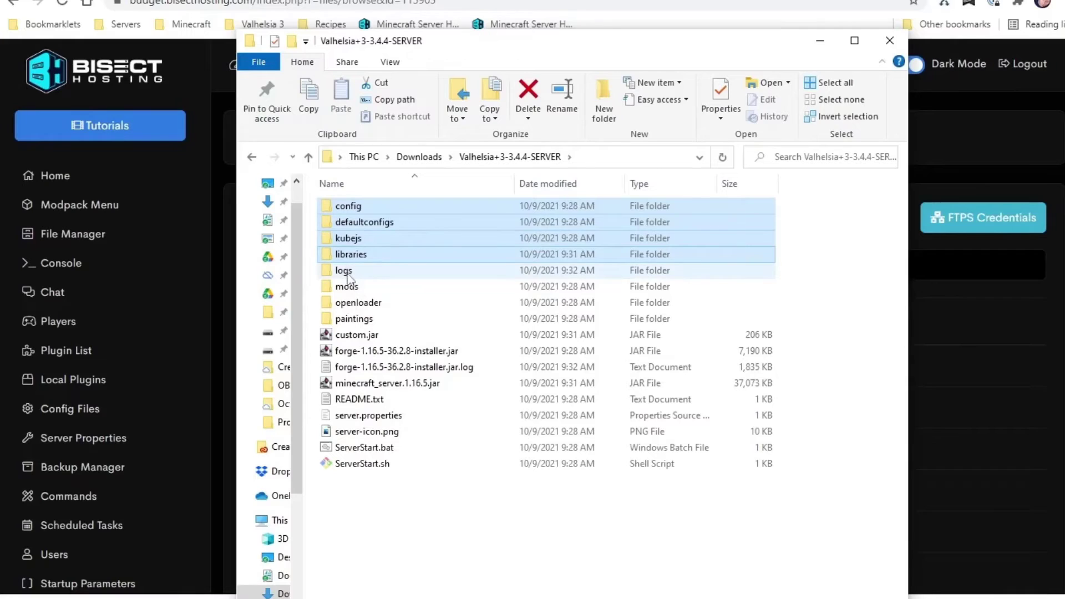
left_click(348, 288, "ctrl")
left_click(348, 305, "ctrl")
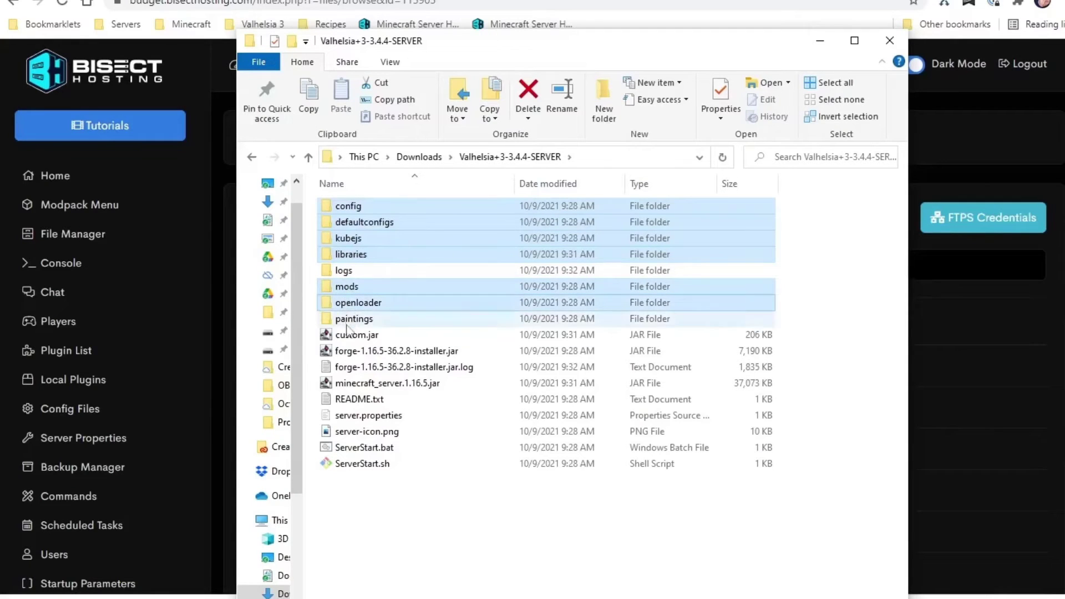
left_click(379, 338, "ctrl")
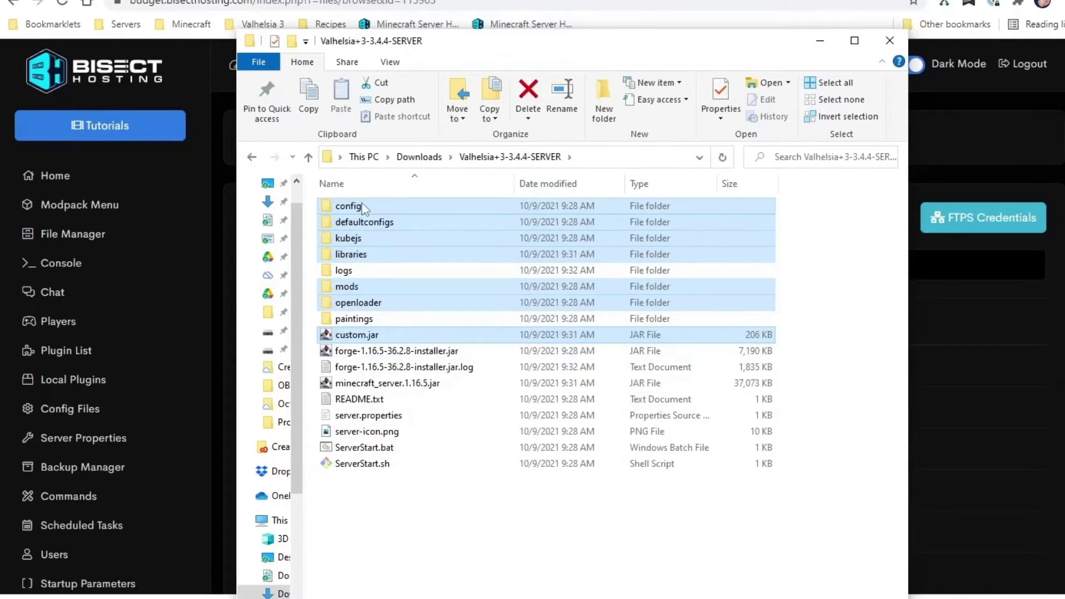
Send the selected folders and custom.jar to a compressed zip named val3.4.4.zip
right_click(376, 338)
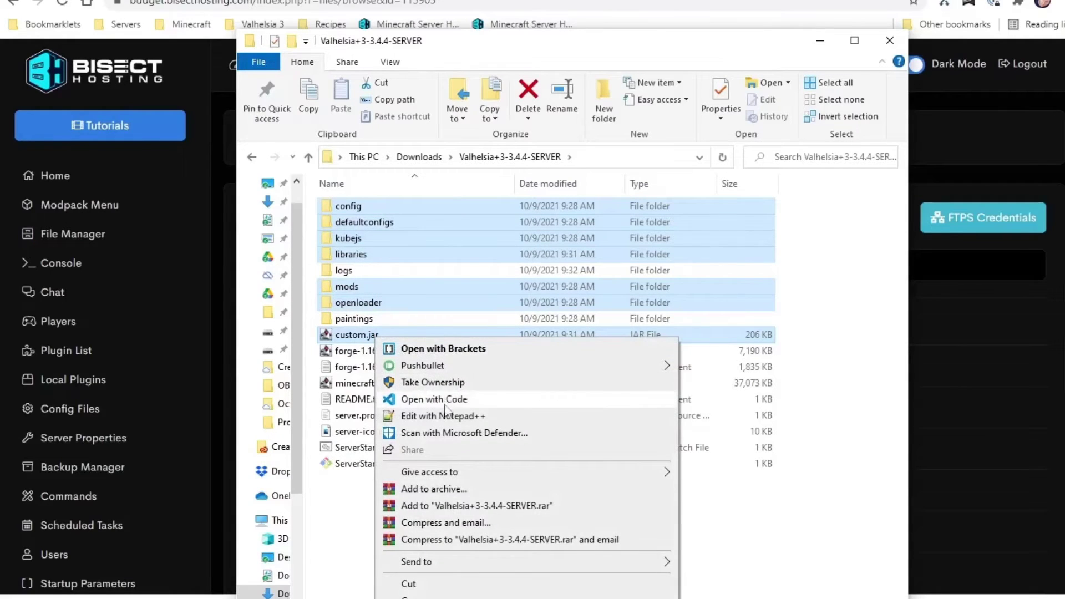
mouse_move(416, 566)
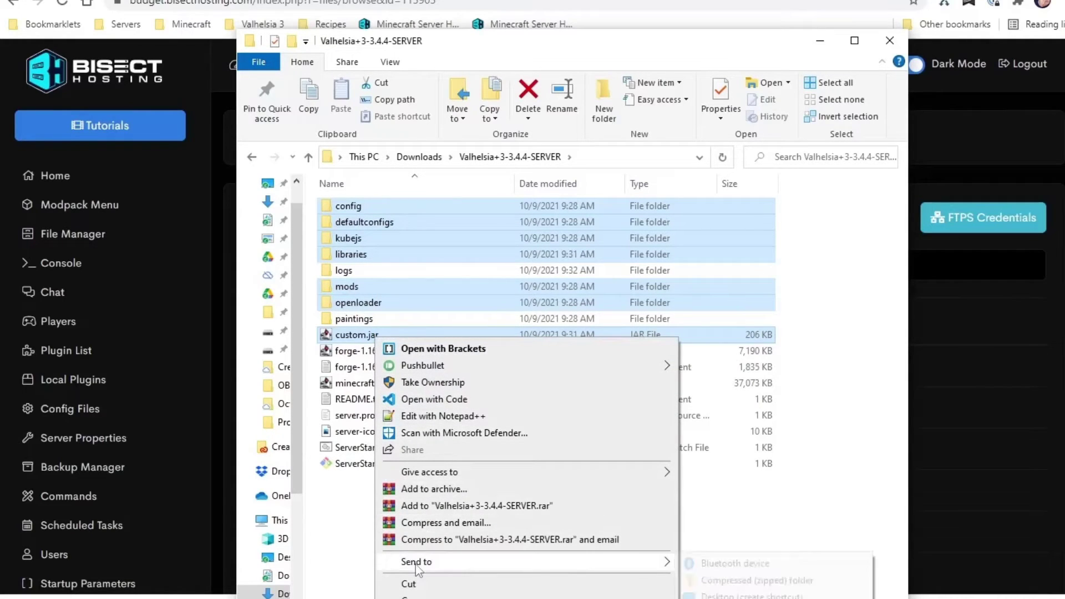
left_click(734, 581)
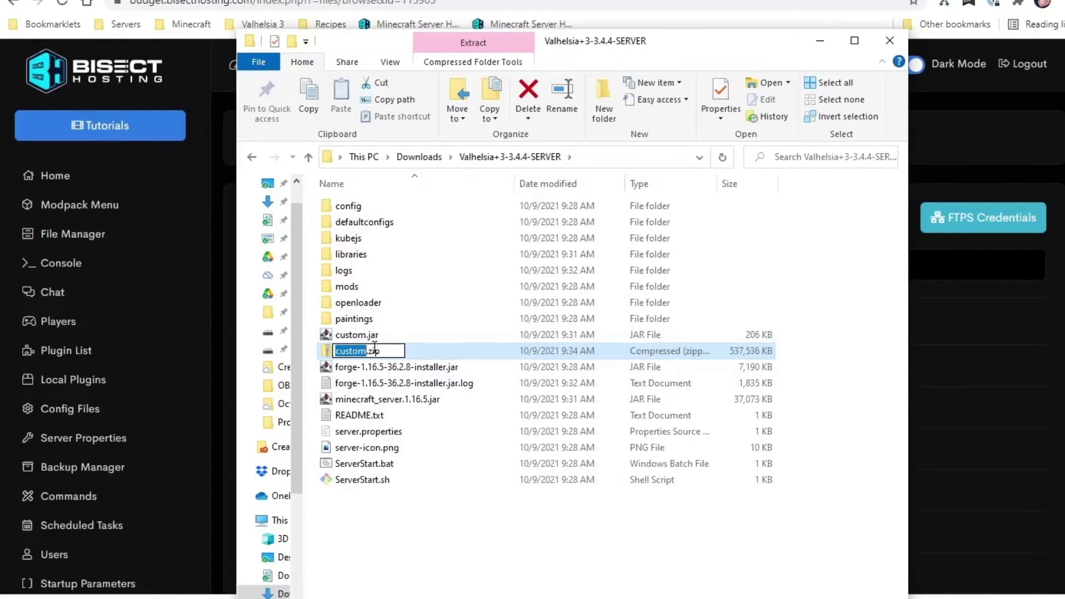
type("val")
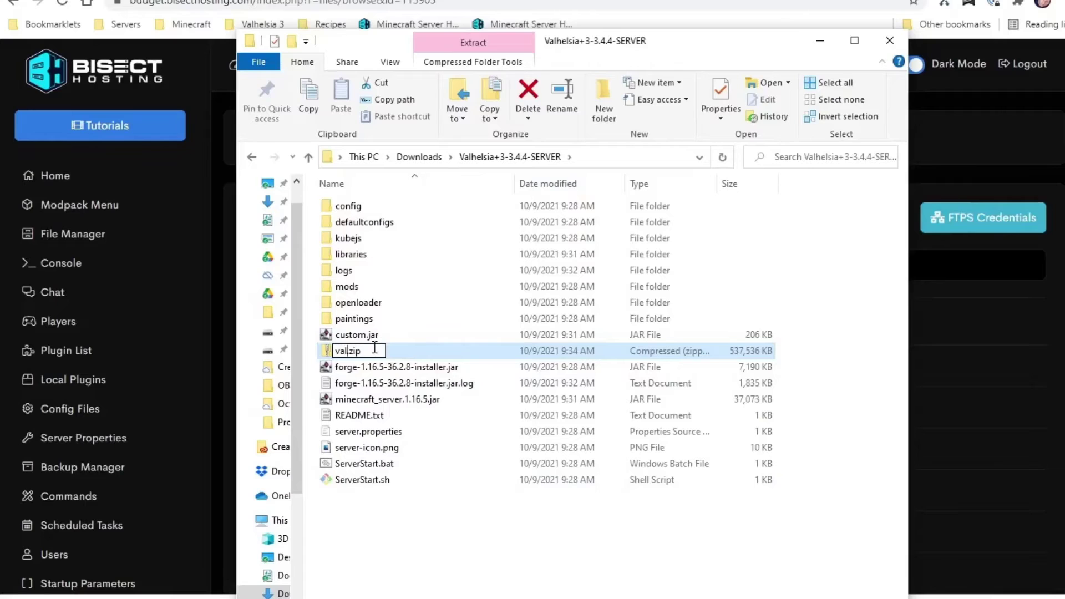
type("3.4.4")
key("Return")
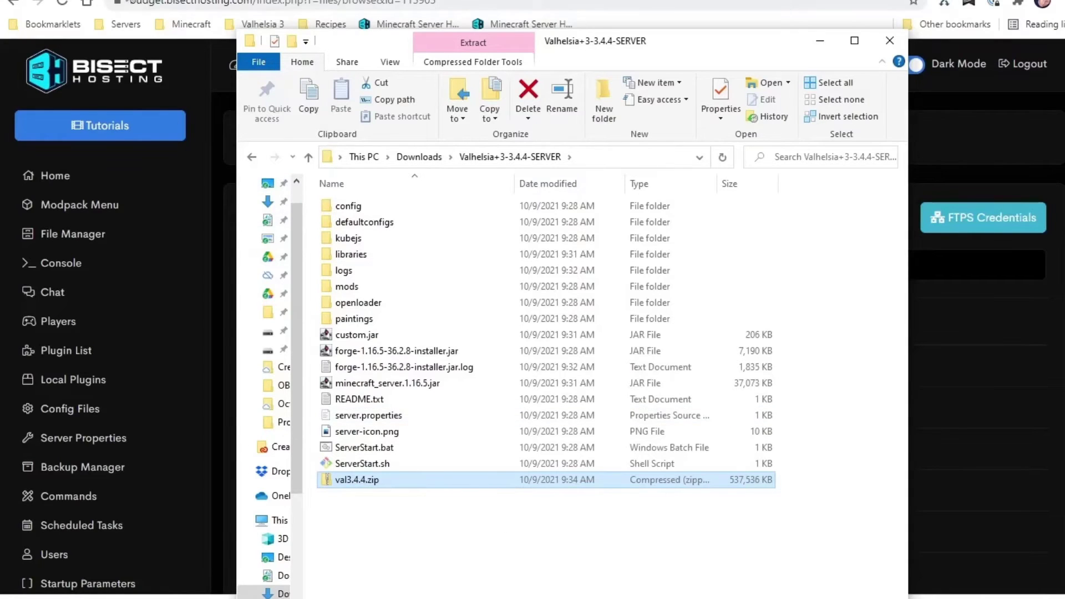
left_click(162, 314)
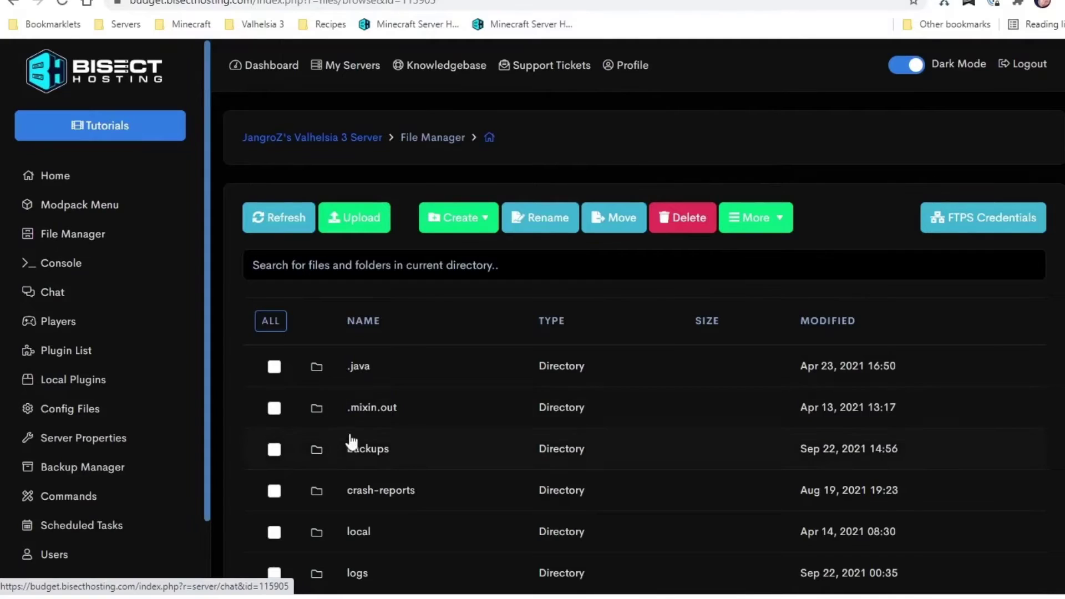
Drag val3.4.4.zip from the Valhelsia+3-3.4.4-SERVER folder into the File Manager upload area
left_click(65, 239)
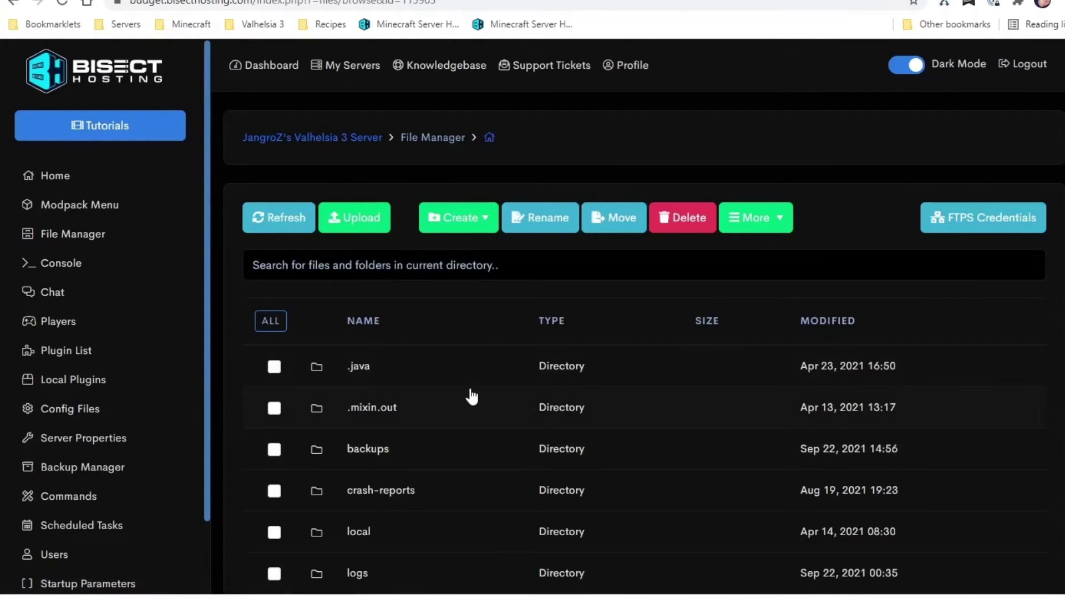
scroll(470, 399, "down", 4)
scroll(455, 411, "up", 4)
left_click(361, 218)
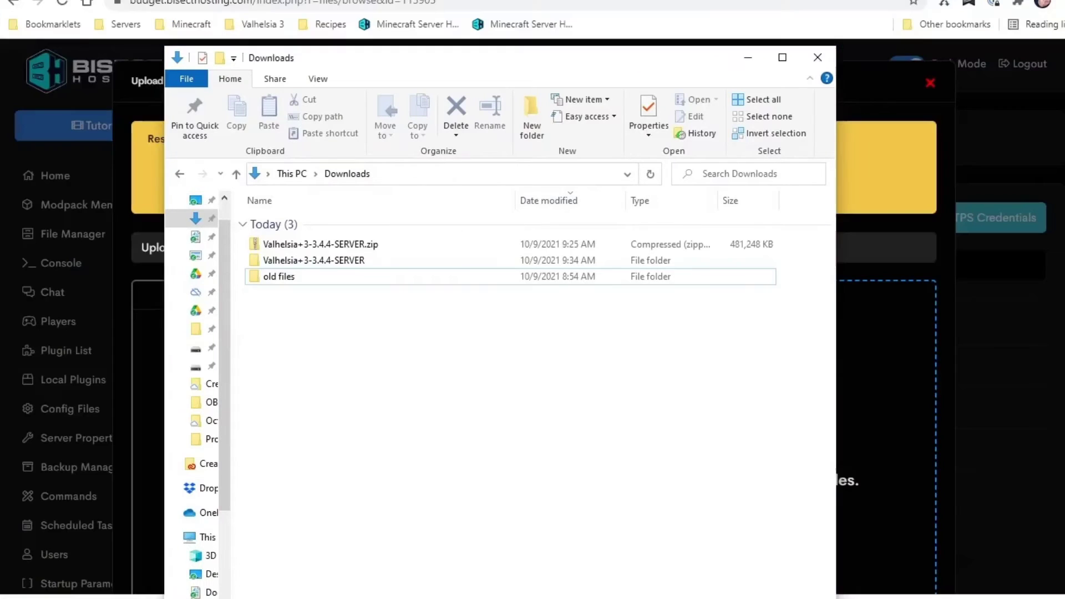
left_click(308, 260)
double_click(308, 259)
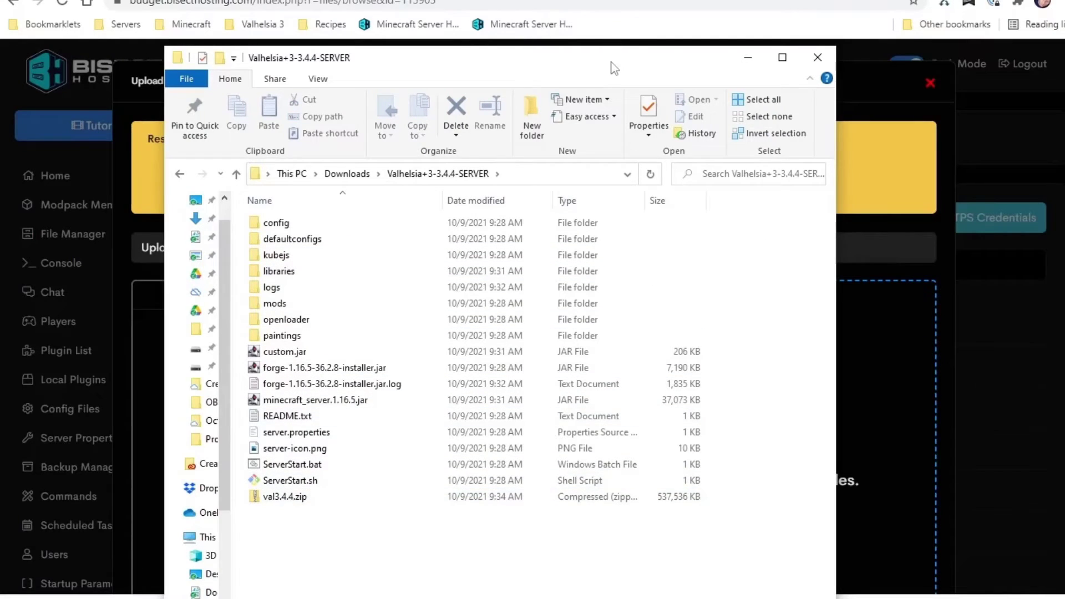
left_click_drag(613, 66, 123, 31)
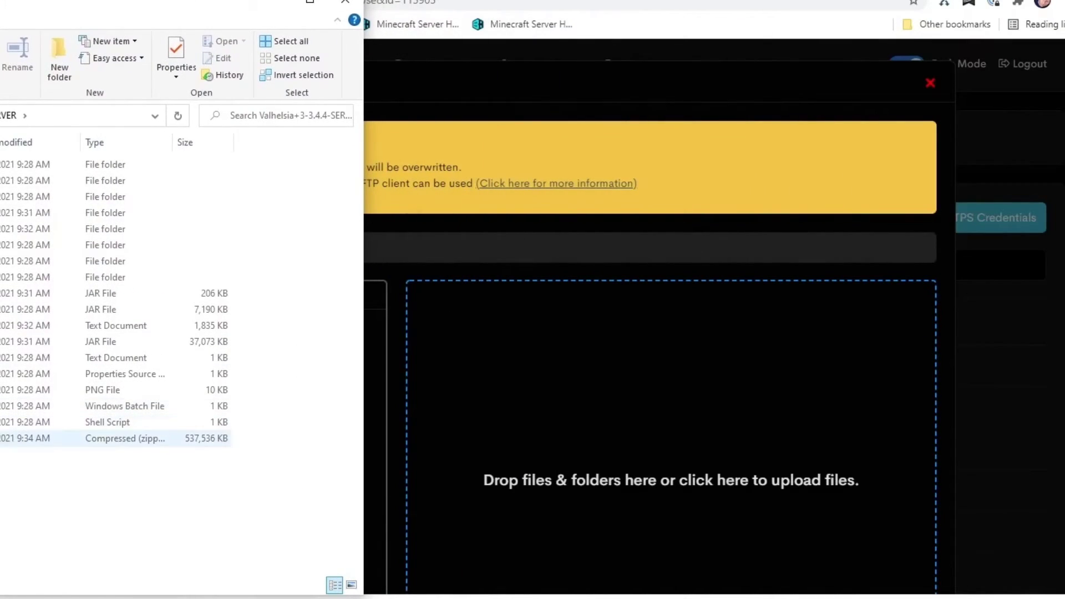
left_click_drag(216, 438, 579, 427)
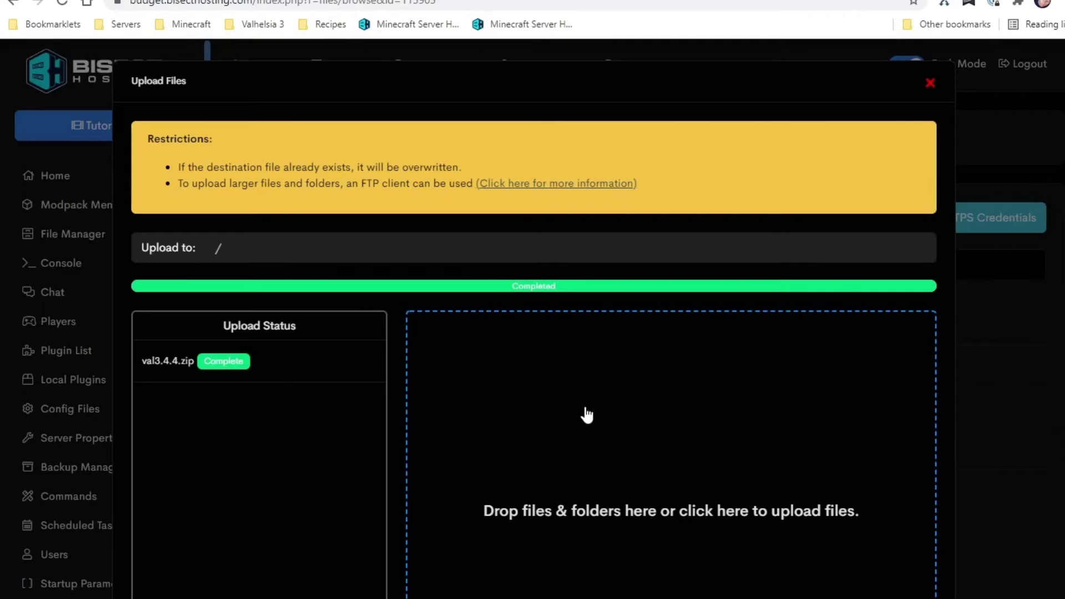
Unarchive val3.4.4.zip into the root folder '/', removing the stray letter from the target
left_click(930, 84)
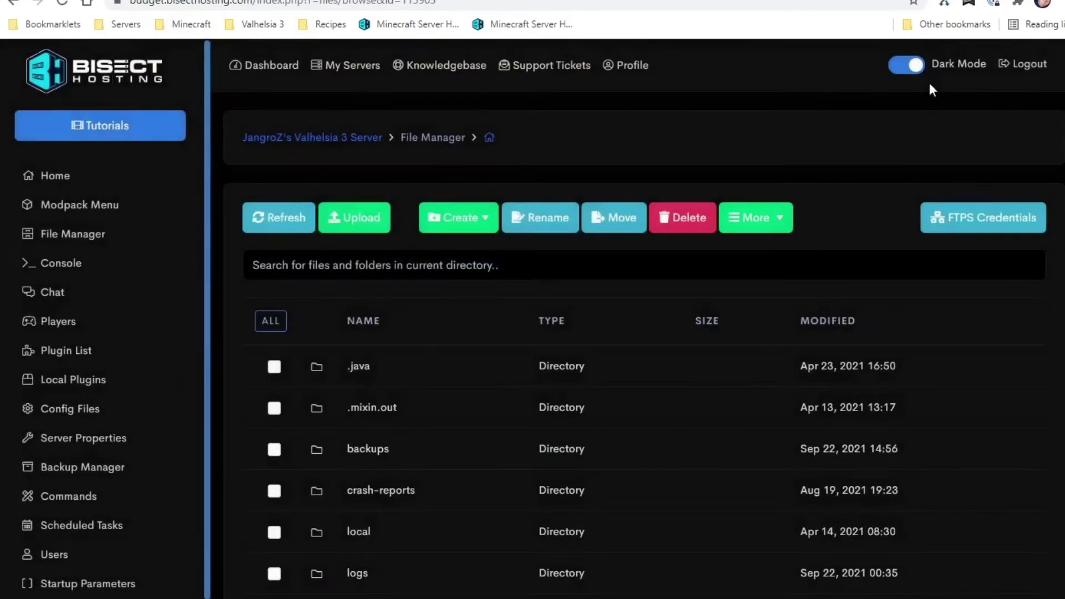
scroll(464, 464, "down", 5)
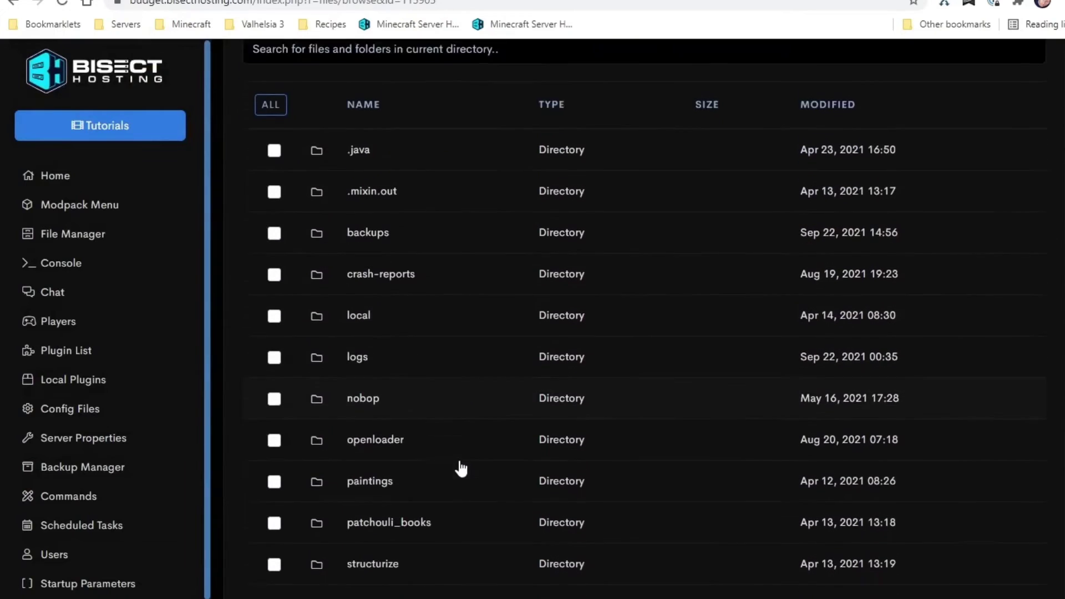
scroll(408, 567, "down", 10)
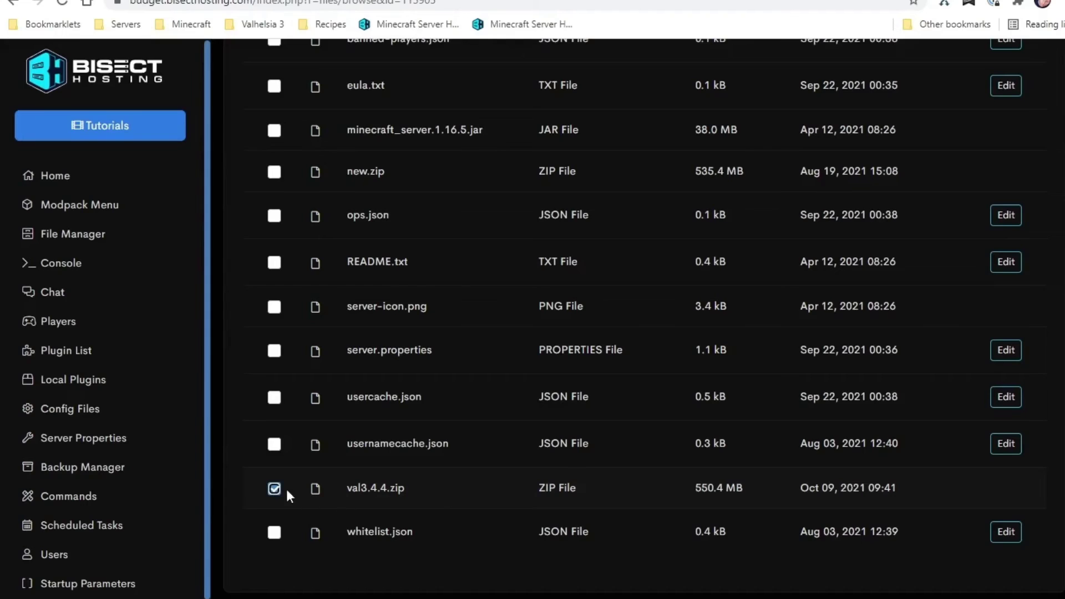
scroll(552, 439, "up", 8)
scroll(553, 439, "up", 8)
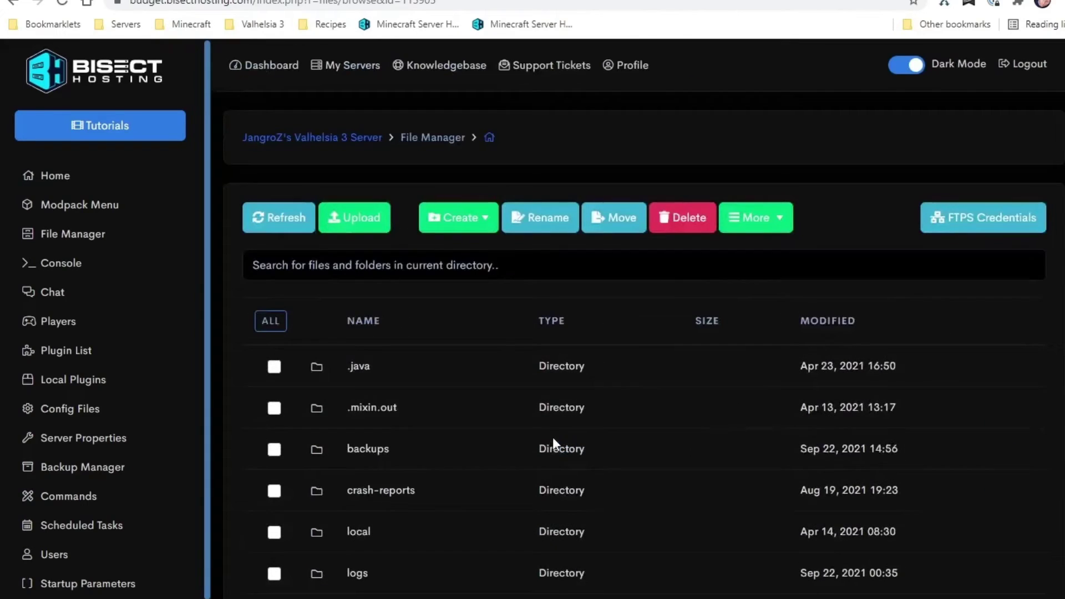
left_click(781, 222)
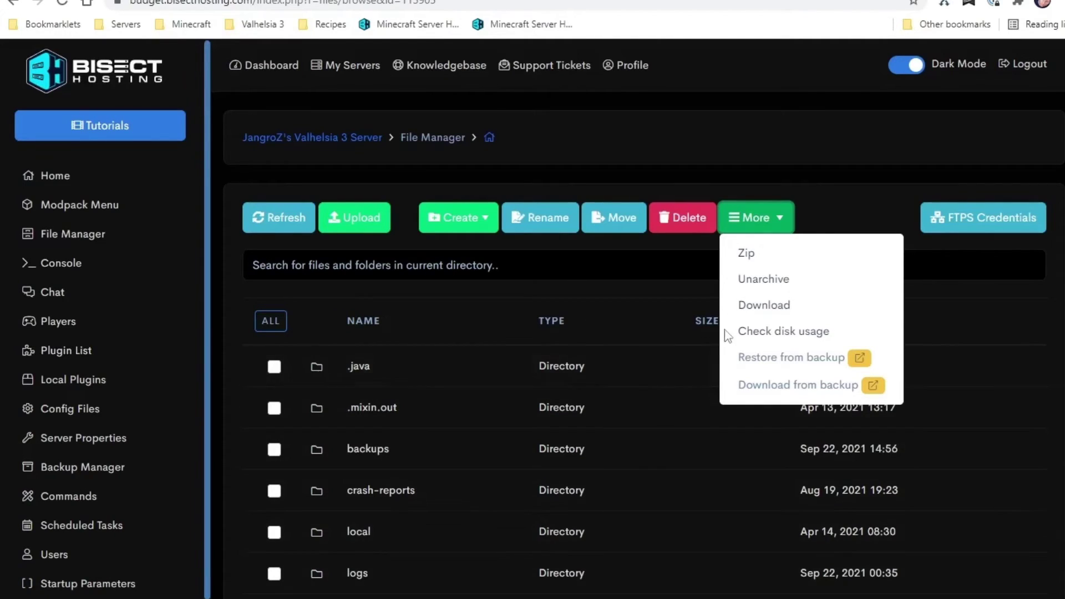
left_click(761, 279)
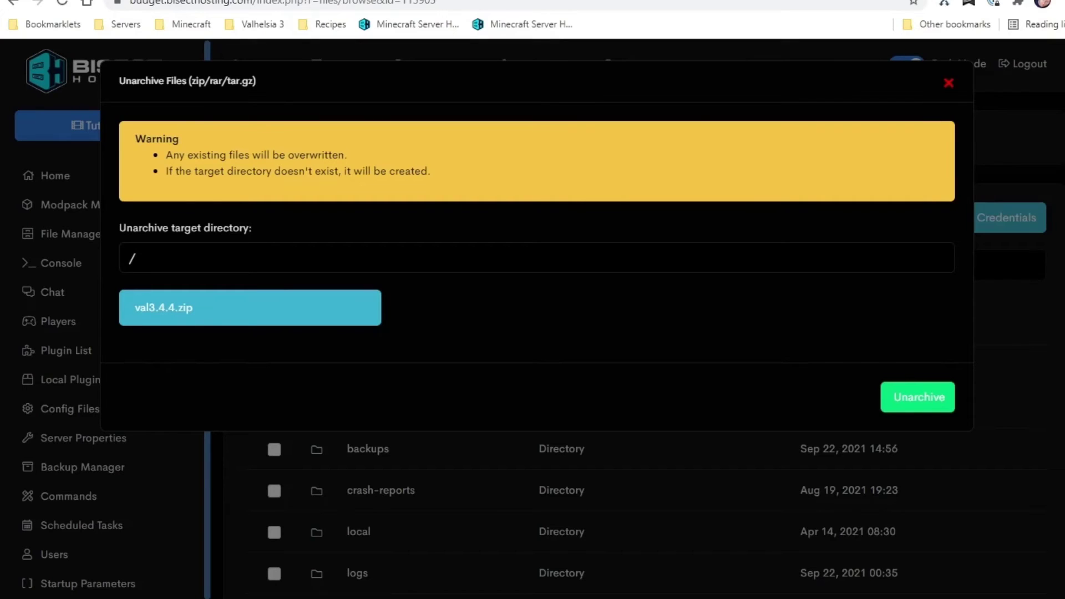
left_click(158, 260)
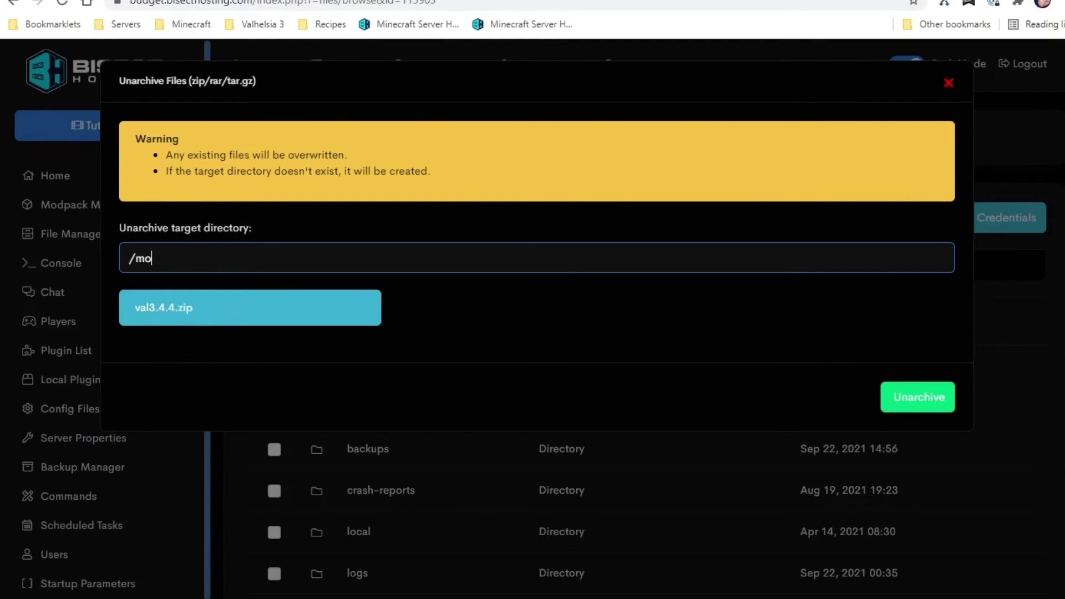
key("BackSpace")
left_click(921, 397)
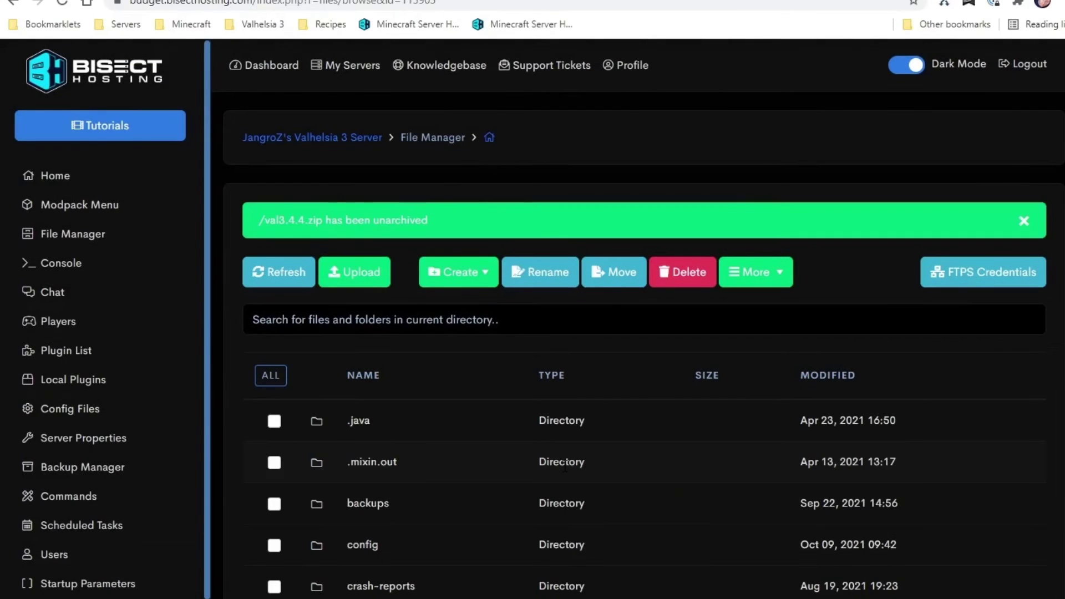
Delete val3.4.4.zip from the server files
scroll(482, 478, "down", 20)
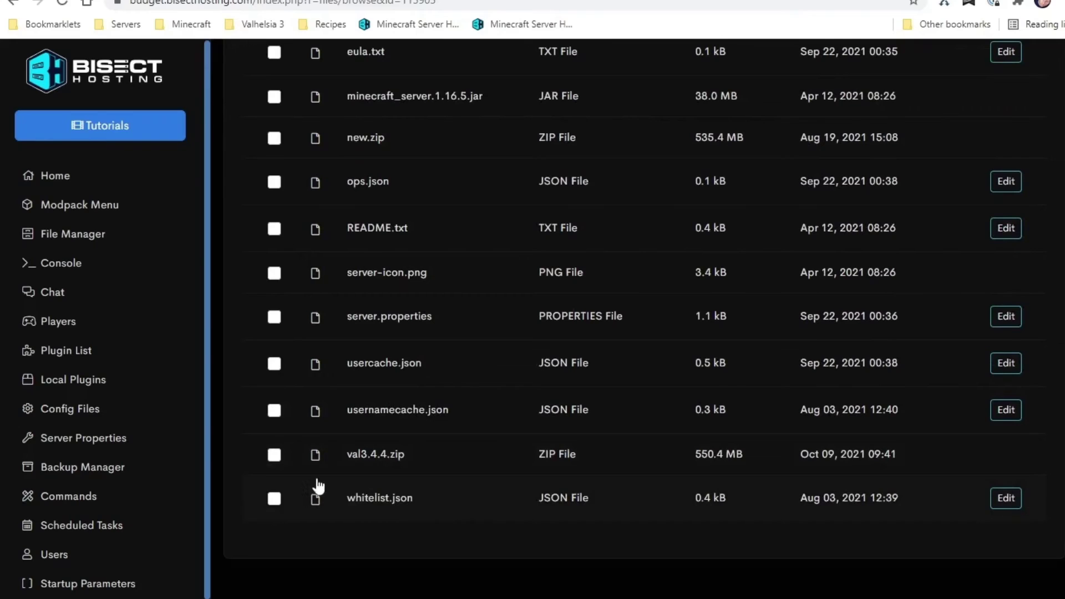
left_click(274, 456)
scroll(504, 361, "up", 20)
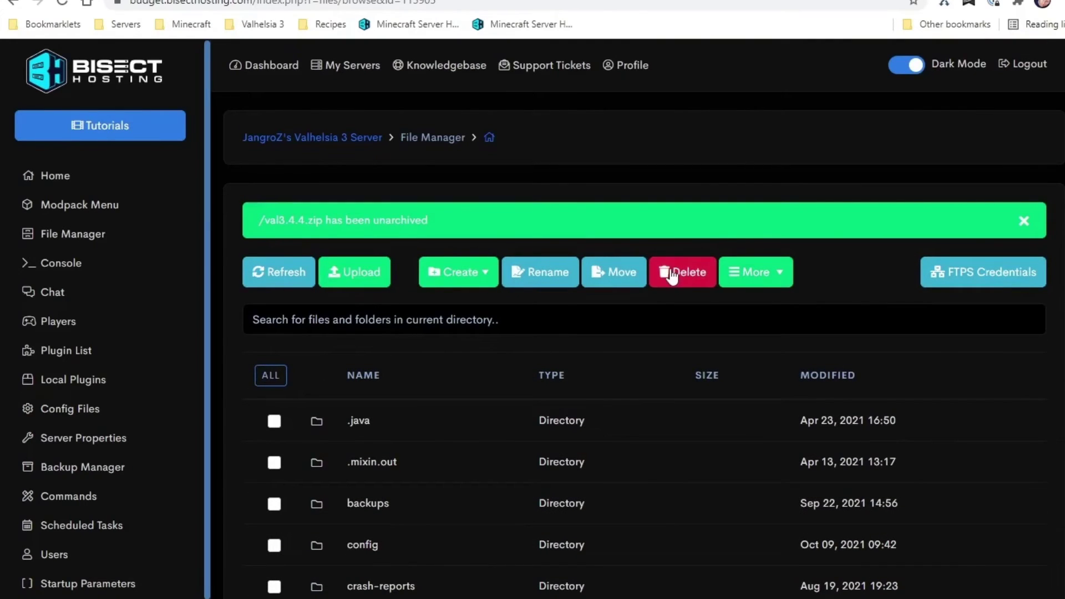
left_click(687, 275)
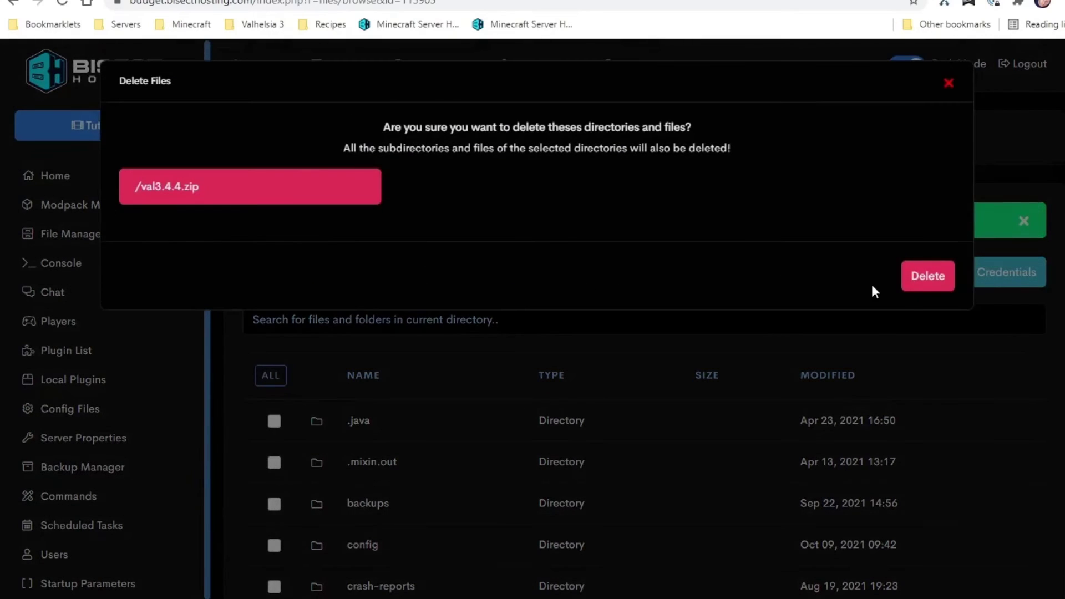
left_click(921, 276)
Reopen the file listing and verify custom.jar's name in the Rename window without changing it
left_click(53, 177)
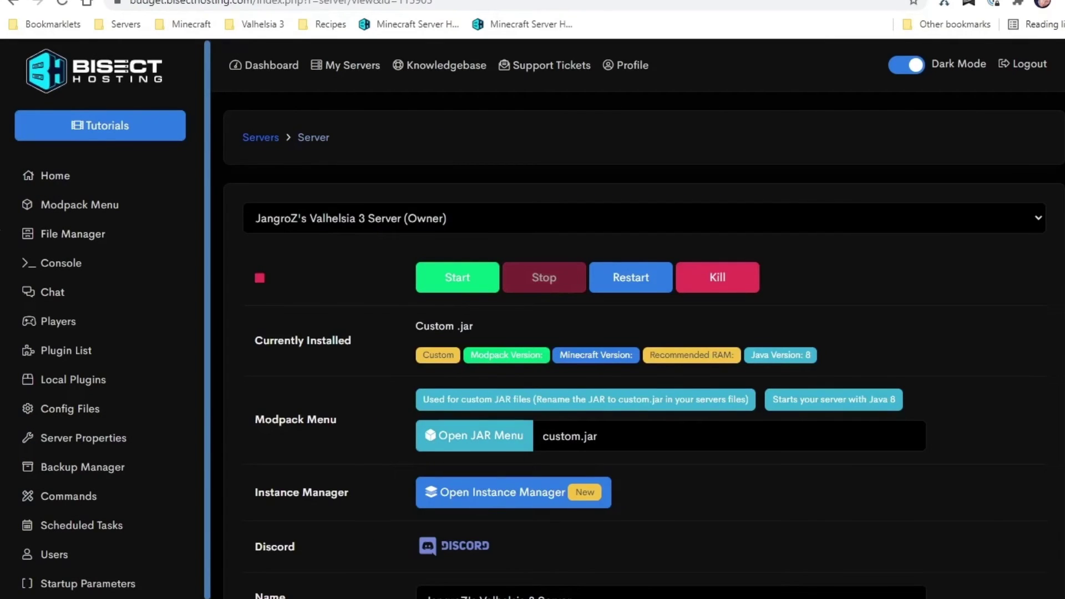
left_click(57, 234)
scroll(419, 422, "down", 7)
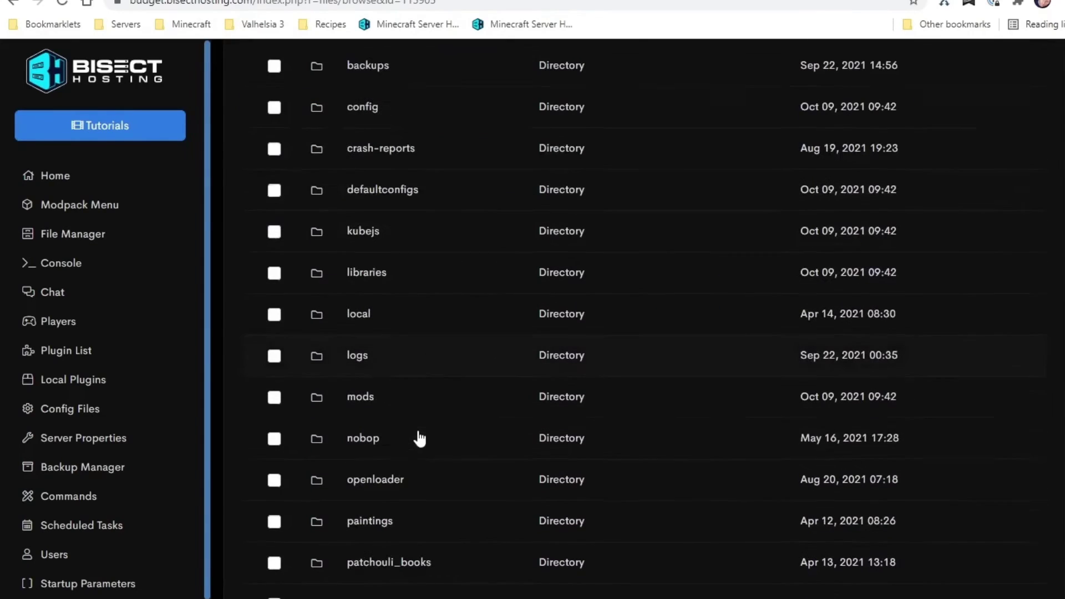
scroll(416, 433, "down", 5)
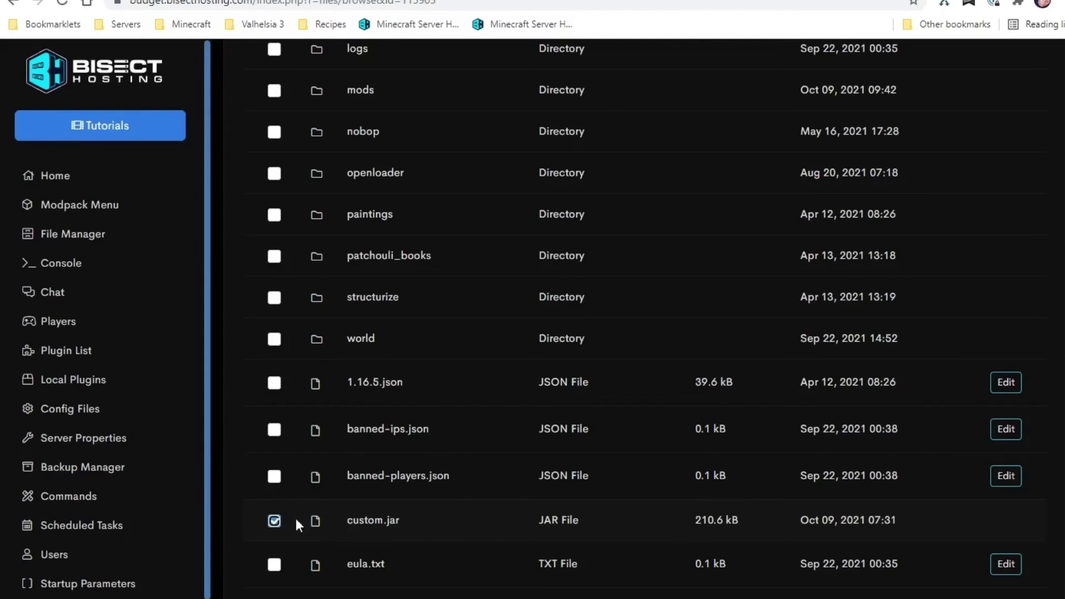
scroll(594, 472, "up", 12)
left_click(542, 218)
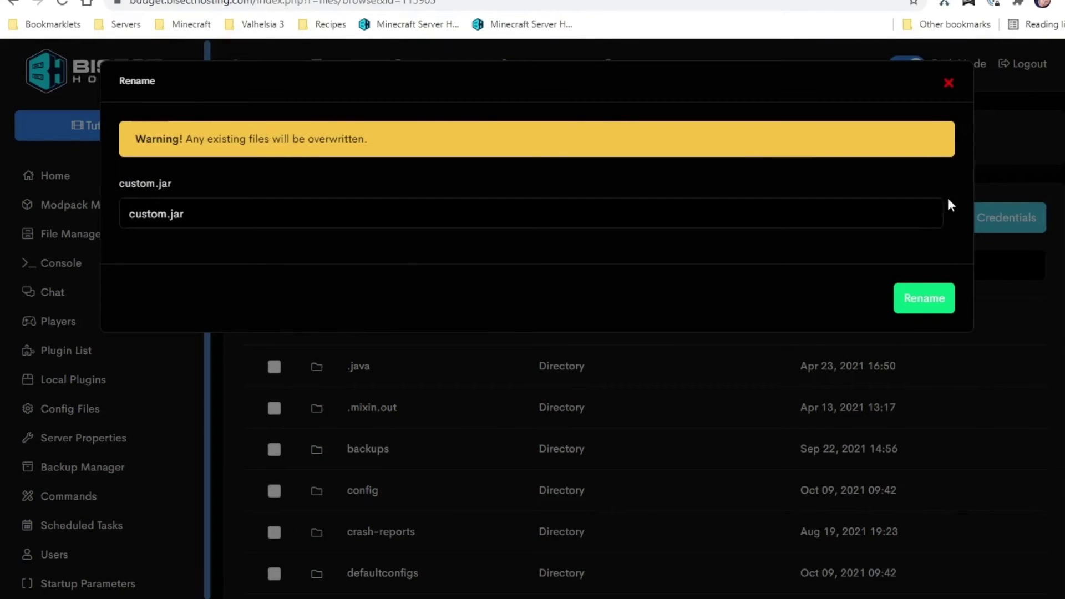
left_click(948, 84)
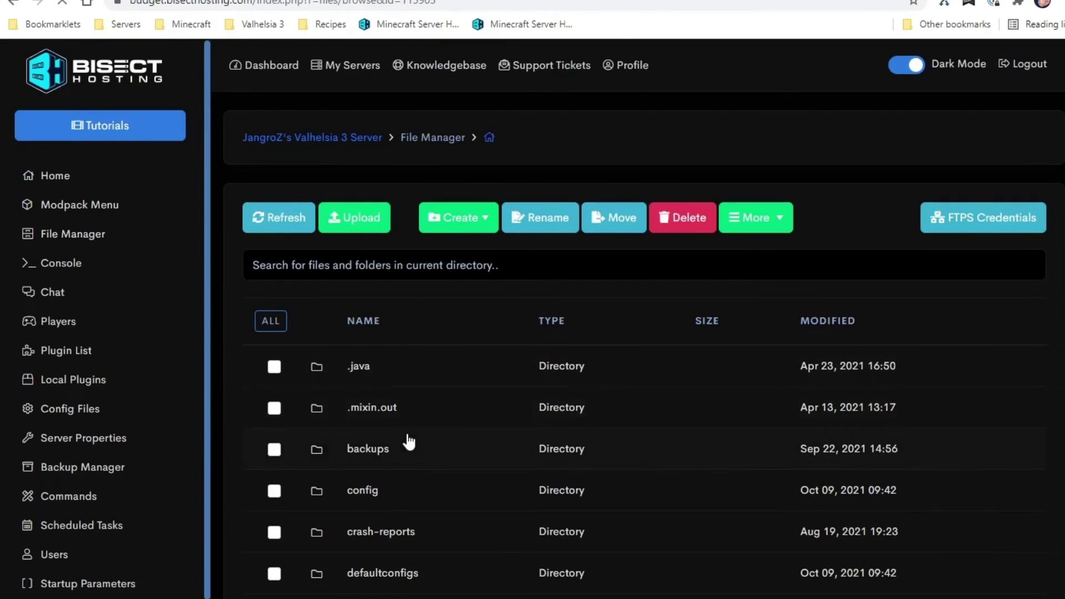
Start the Valhelsia 3 server and watch its startup log in the Console
left_click(456, 282)
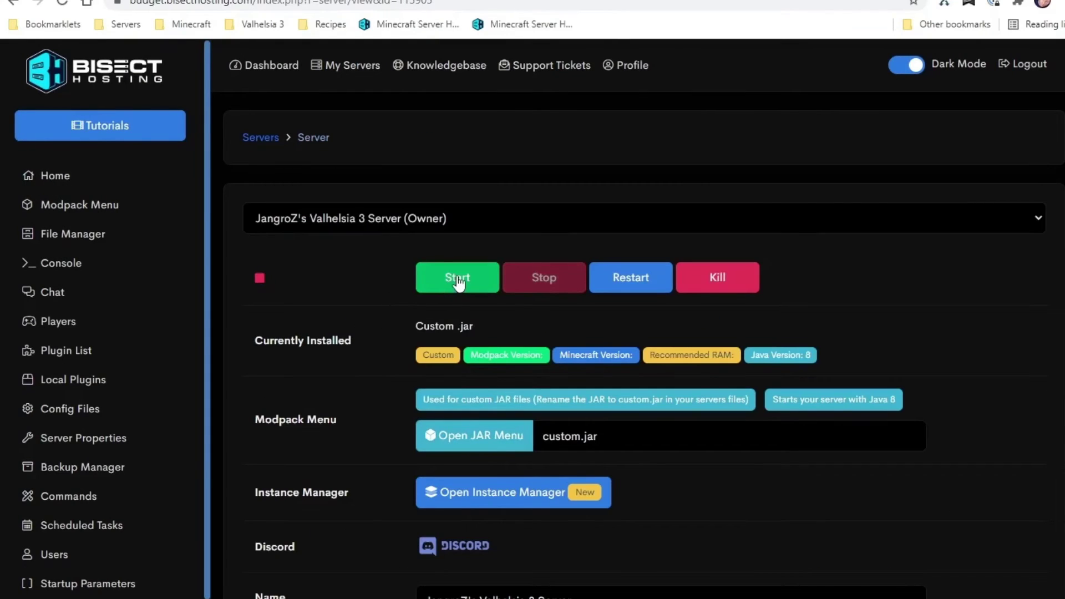
left_click(58, 267)
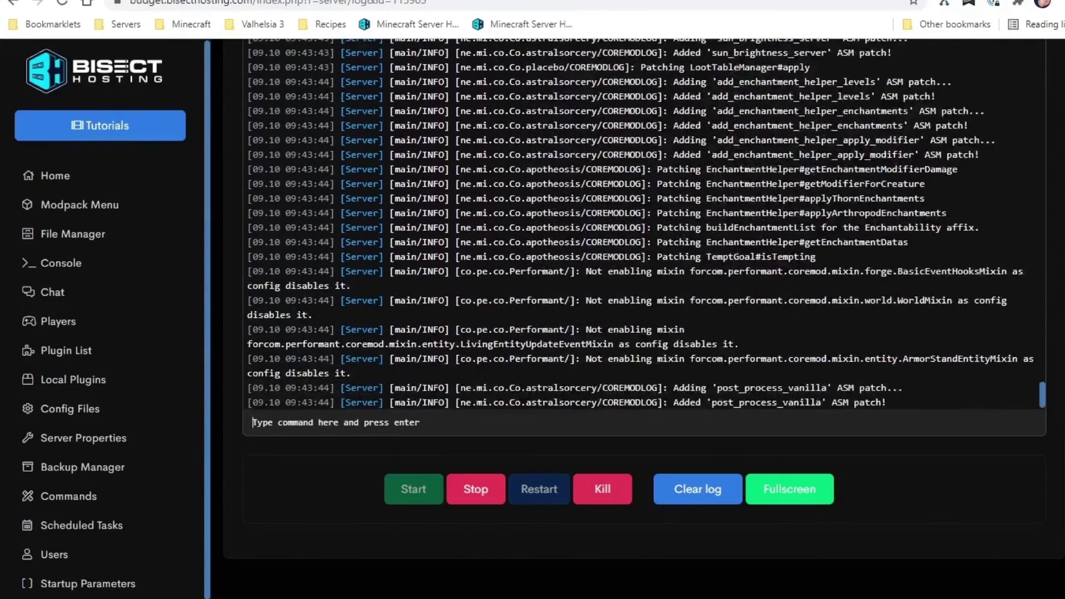
left_click(252, 422)
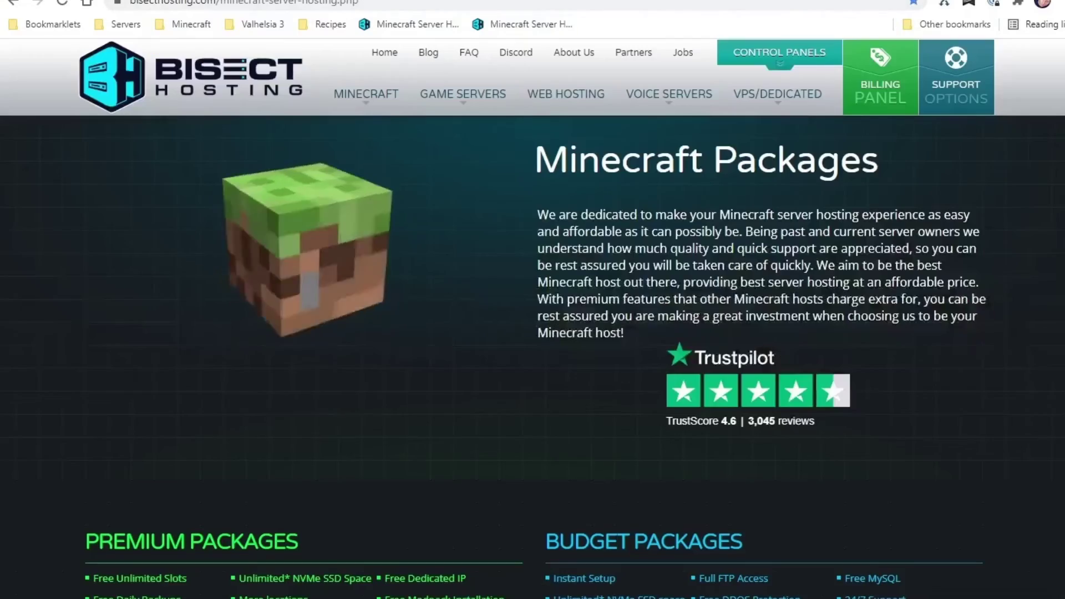
scroll(480, 288, "down", 1)
scroll(481, 293, "down", 6)
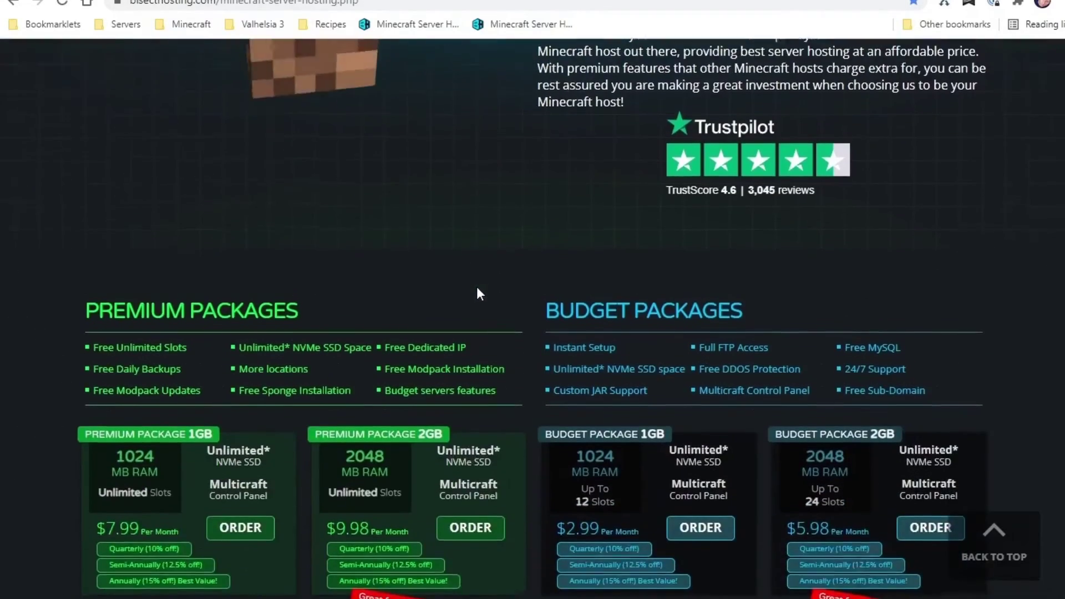
scroll(477, 292, "down", 1)
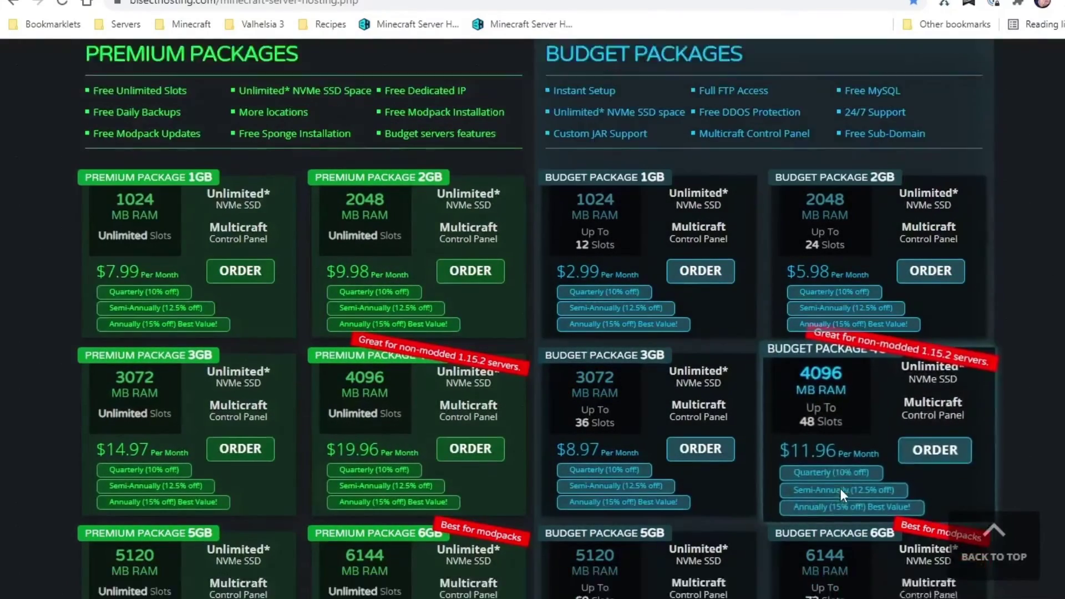
scroll(841, 488, "down", 1)
scroll(395, 522, "down", 1)
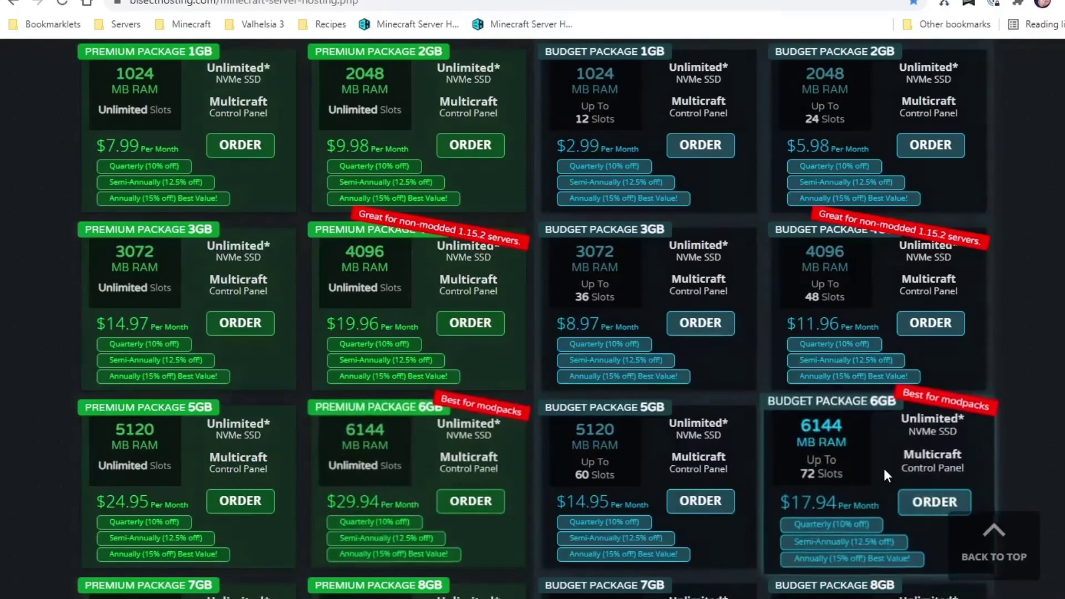
scroll(864, 408, "down", 1)
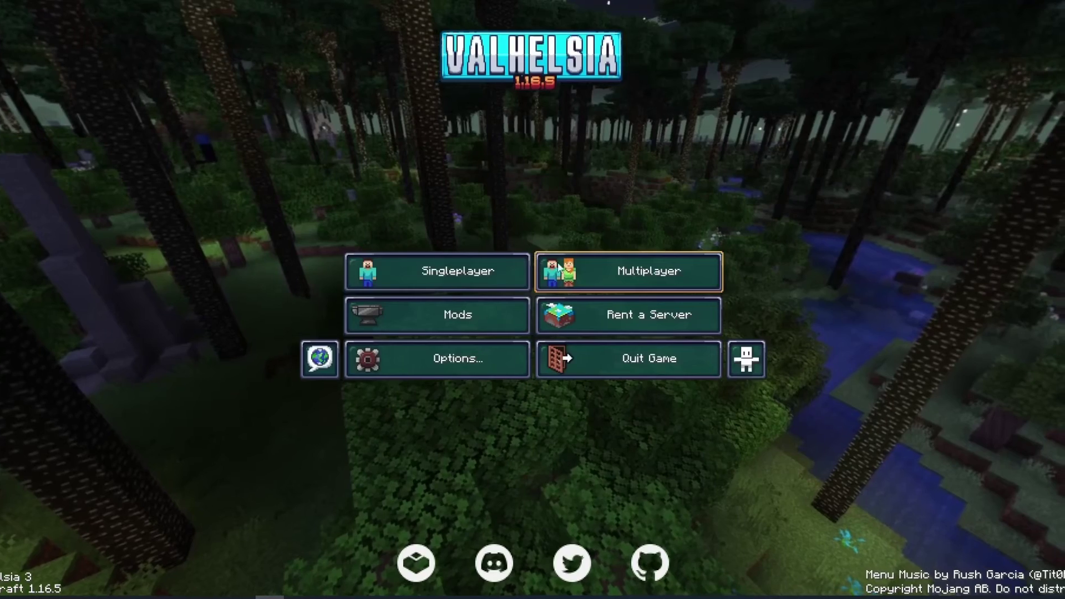
Check the server's ping and incompatible FML modded status, then return to the title screen
left_click(609, 270)
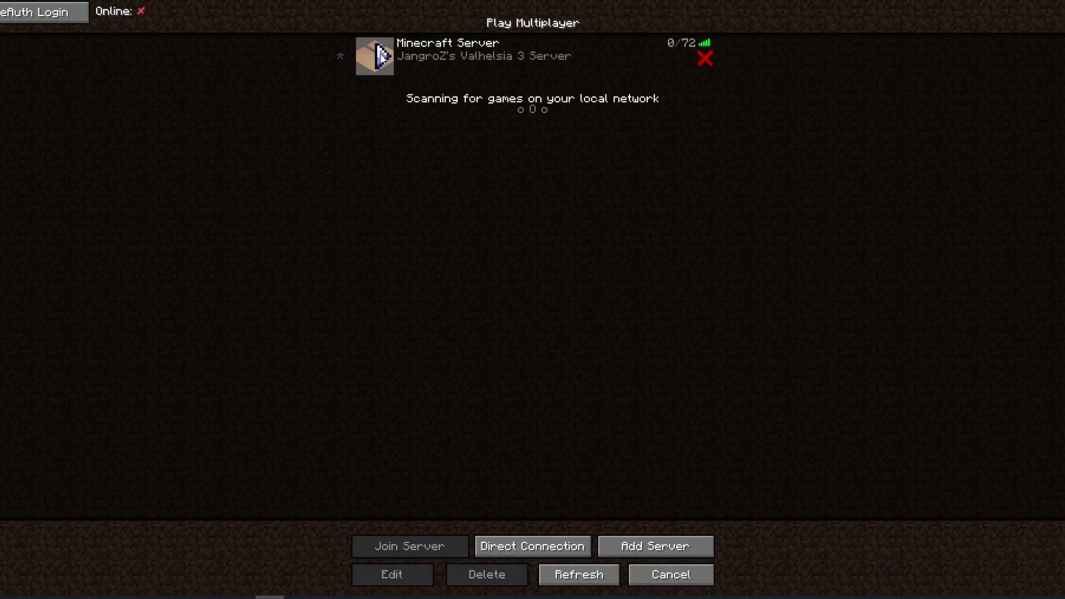
mouse_move(706, 45)
mouse_move(708, 64)
key("Escape")
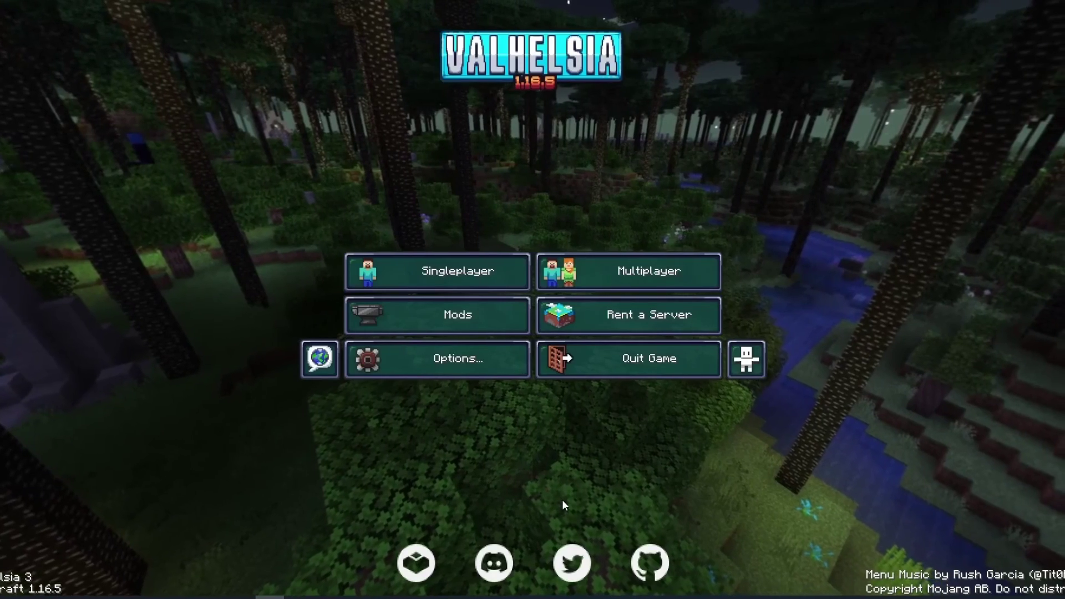